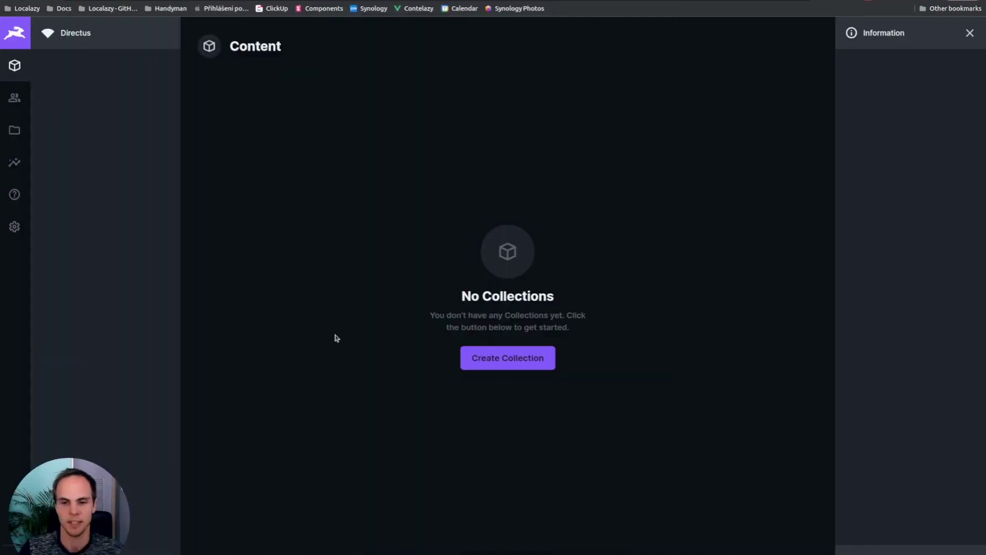
# Create a collection named languages with the primary key field code as a manually entered string and no optional system fields.
pyautogui.click(507, 365)
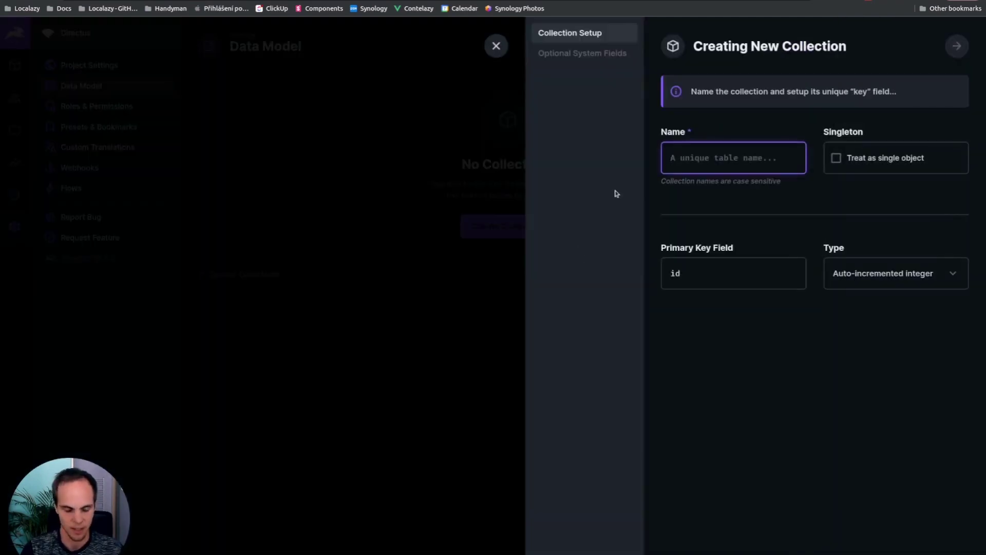
pyautogui.write('languages')
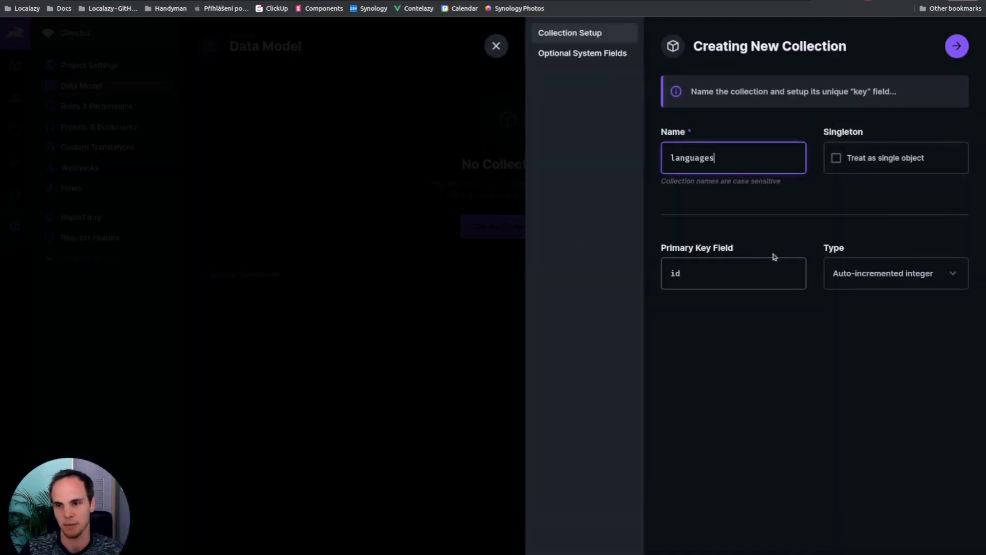
pyautogui.click(856, 276)
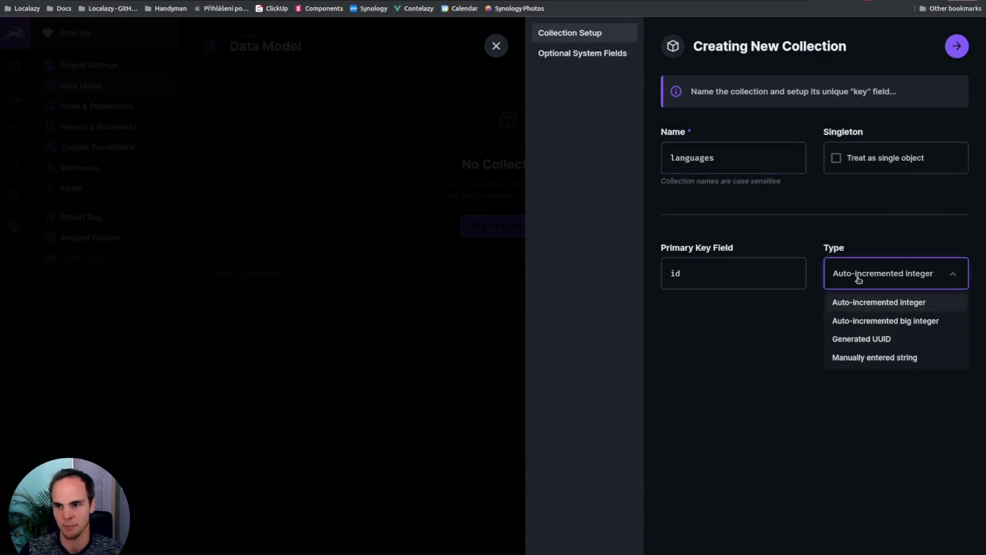
pyautogui.click(869, 359)
pyautogui.doubleClick(668, 273)
pyautogui.write('code')
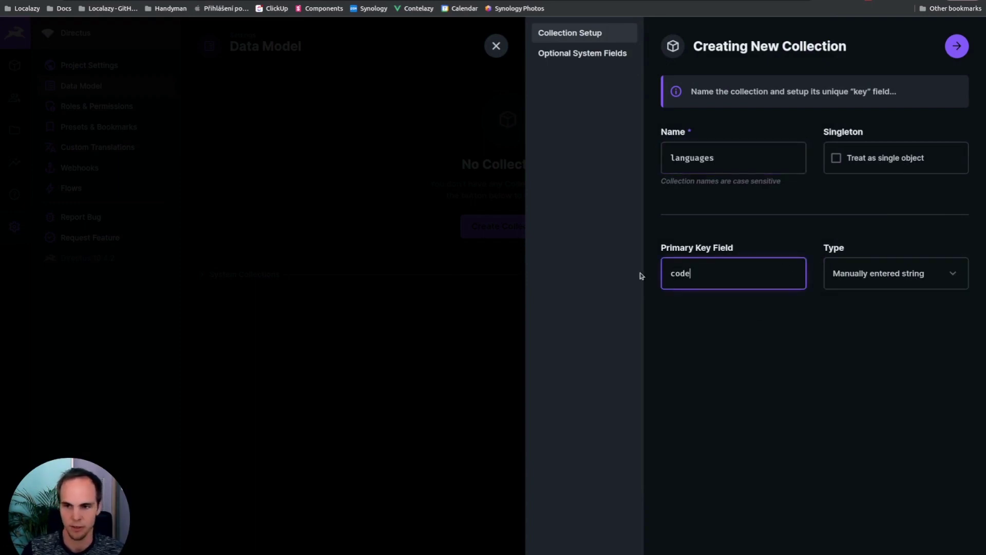
pyautogui.click(957, 46)
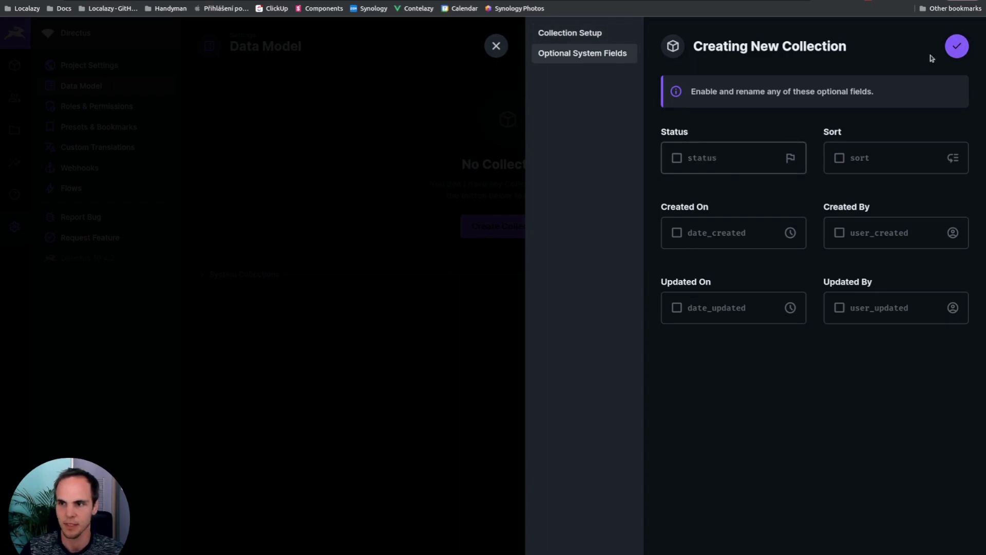
pyautogui.click(956, 46)
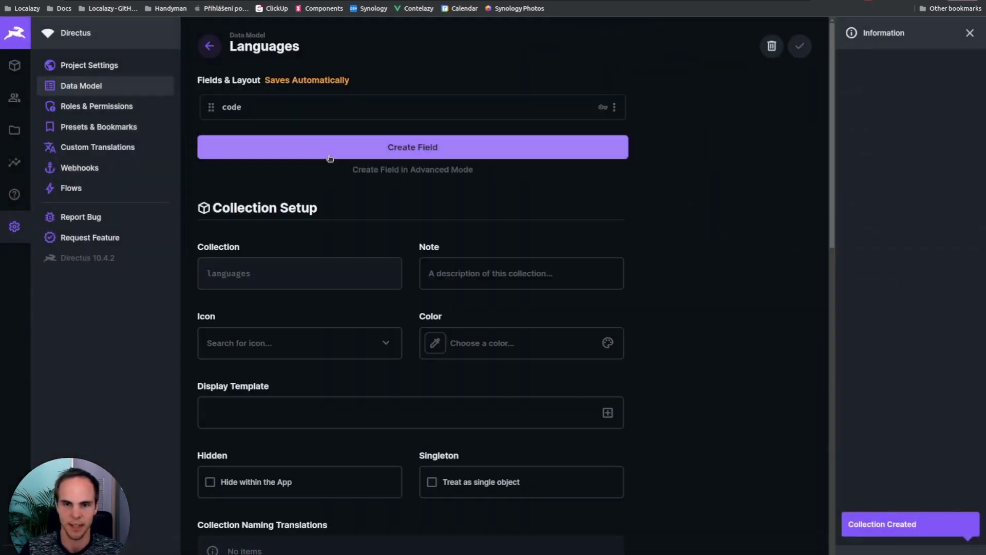
# Add an Input field with the key name to the languages collection and save it.
pyautogui.click(399, 150)
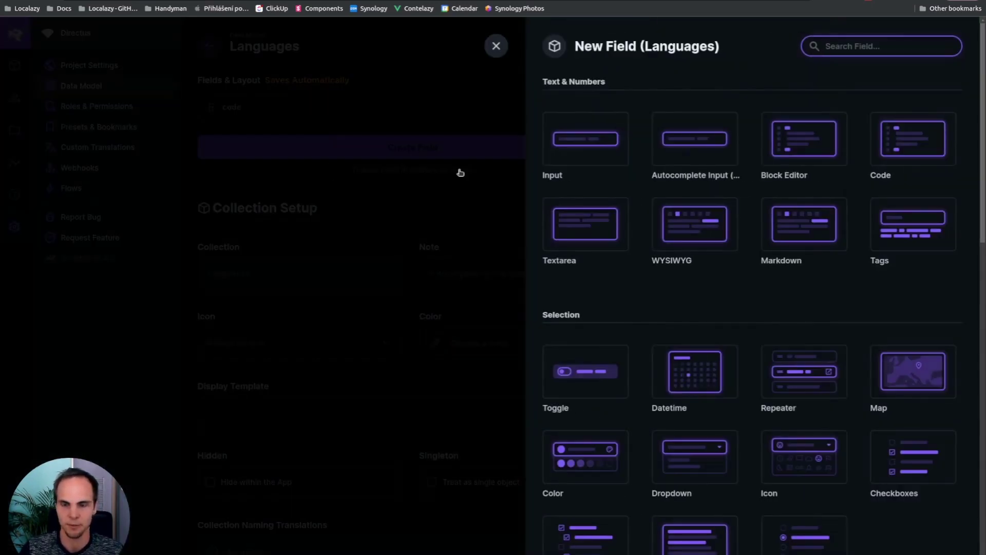
pyautogui.click(579, 150)
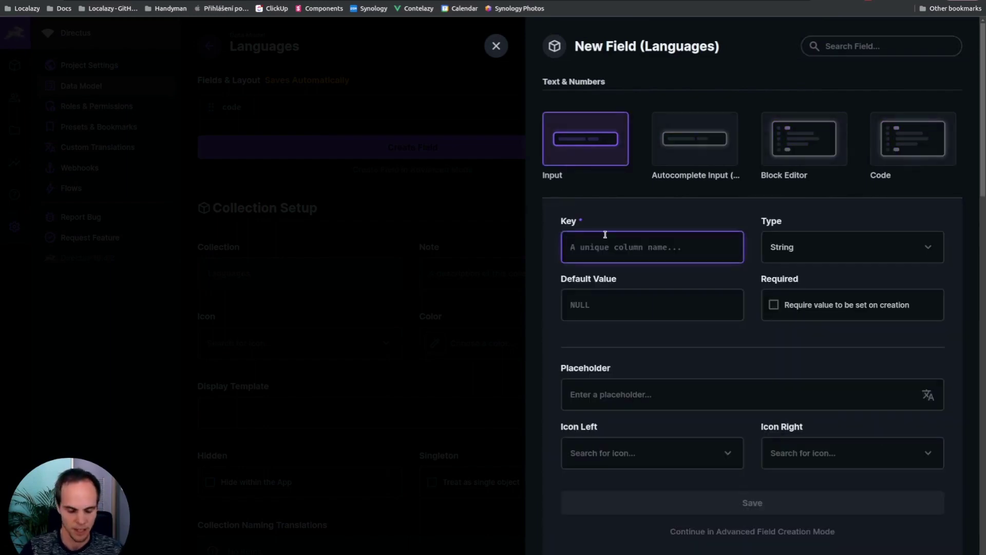
pyautogui.write('name')
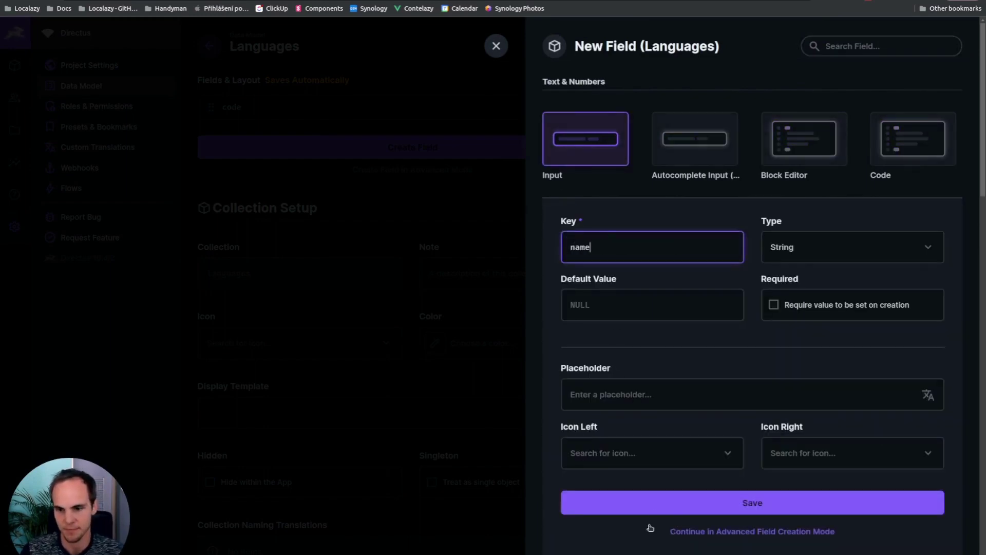
pyautogui.click(650, 503)
# Start a Dropdown field for the languages collection with the key direction and the default value ltr.
pyautogui.click(363, 177)
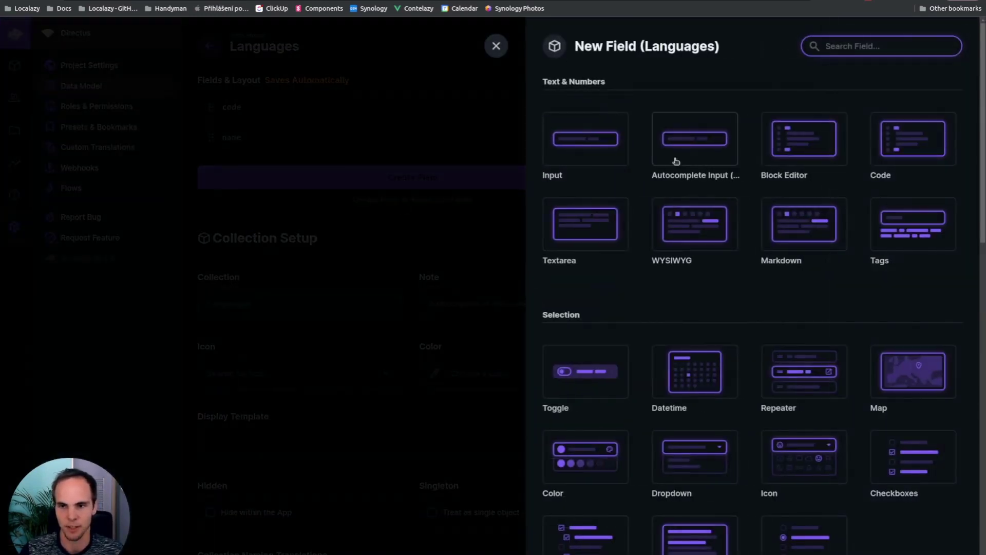
pyautogui.click(686, 456)
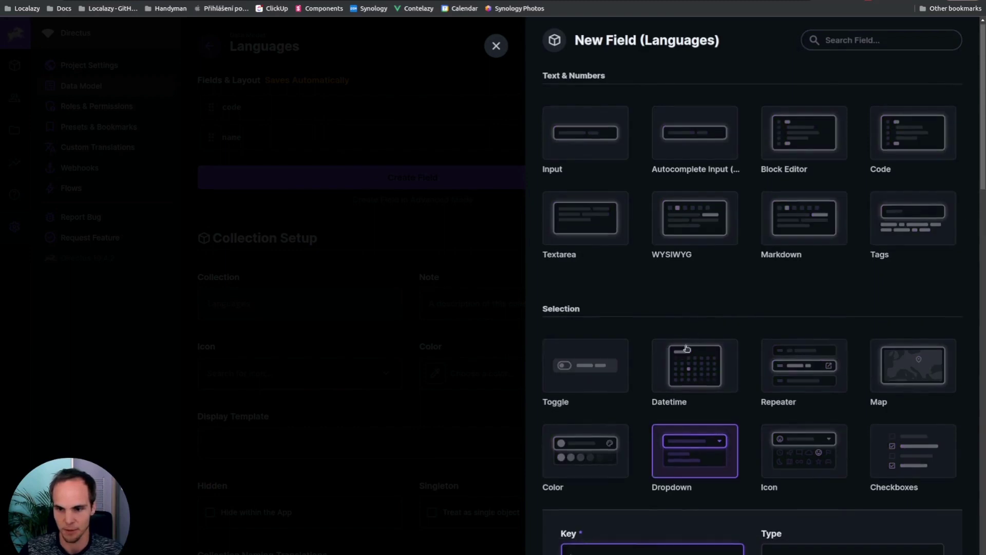
pyautogui.write('direction')
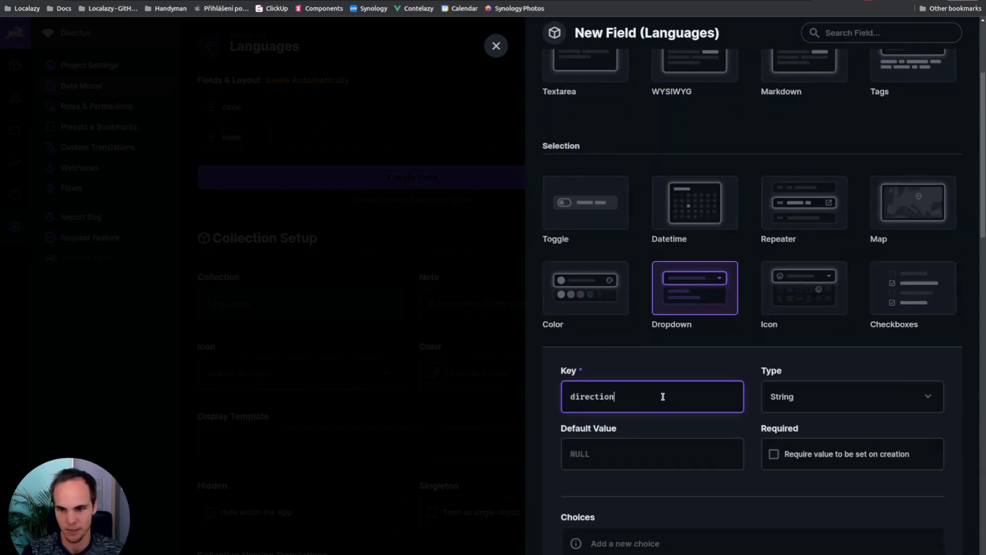
pyautogui.scroll(-2, 663, 397)
pyautogui.click(617, 344)
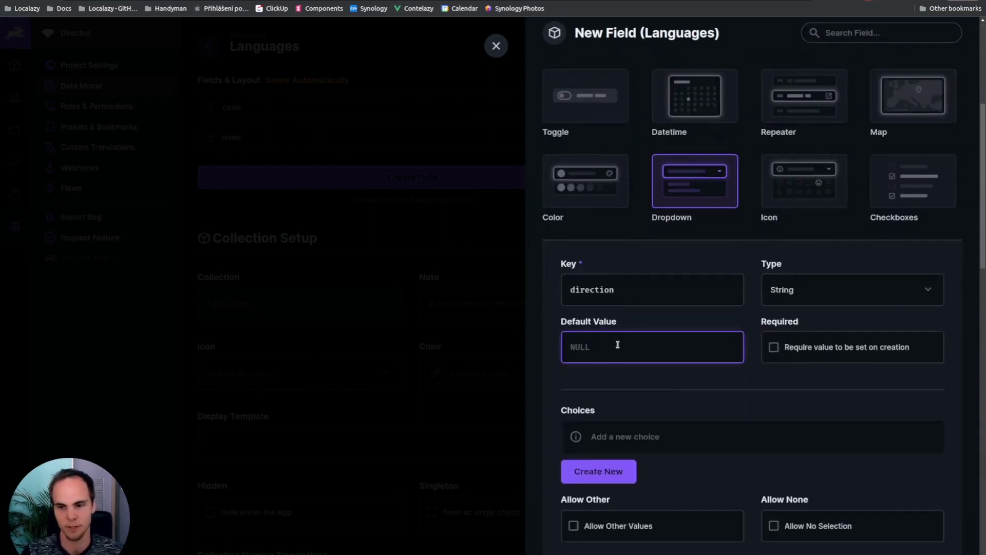
pyautogui.write('ltr')
# Add a choice to the direction dropdown with the text "Left to right" and the value ltr.
pyautogui.scroll(-2, 650, 378)
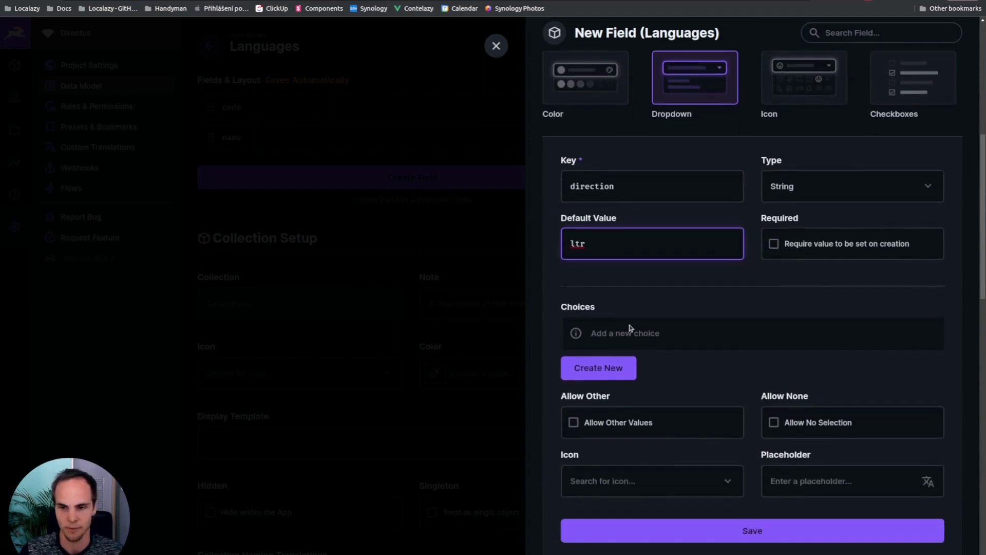
pyautogui.click(624, 362)
pyautogui.write('Left ')
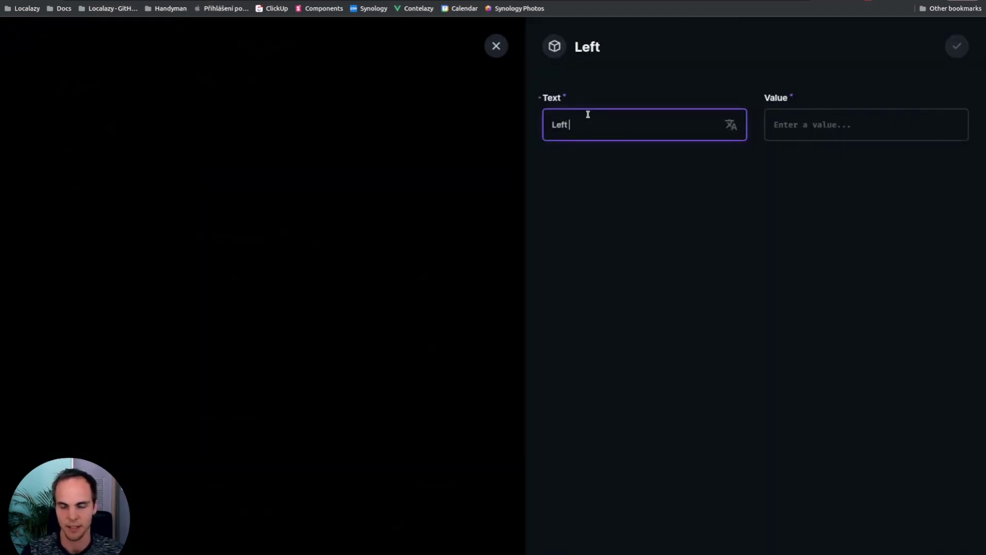
pyautogui.write('to right')
pyautogui.press('Tab')
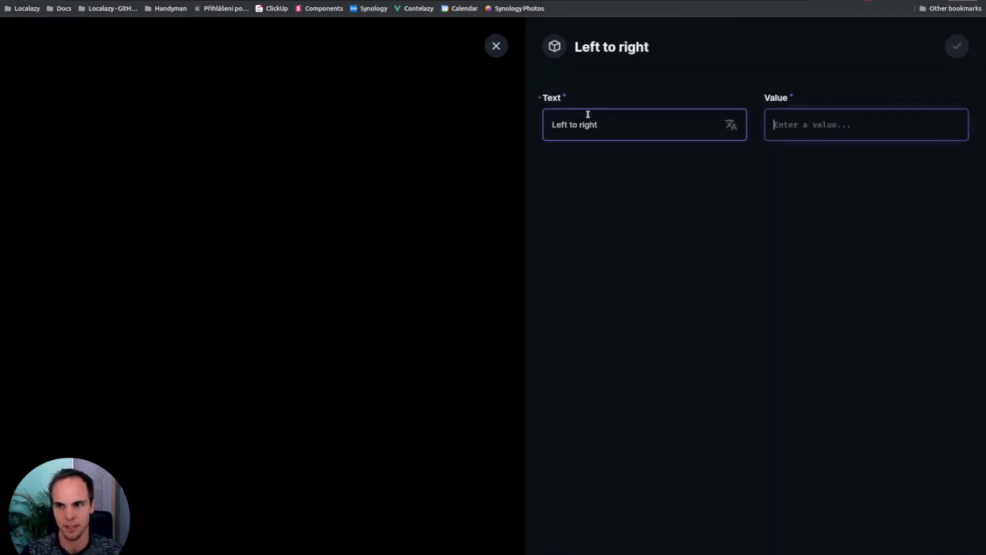
pyautogui.write('ltr')
pyautogui.click(956, 46)
# Add a second choice with the text "Right to left" and the value rtl, and save the direction field.
pyautogui.click(599, 368)
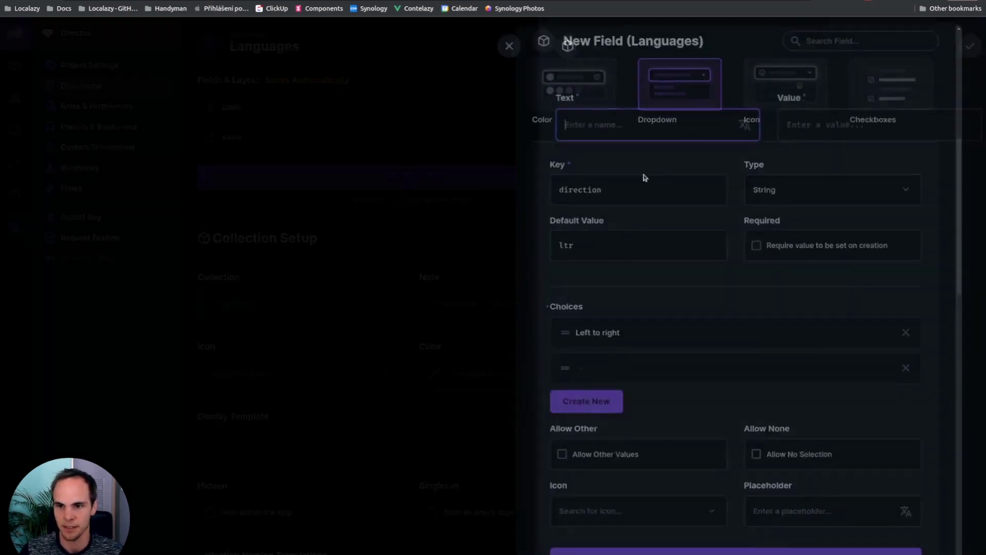
pyautogui.write('Right to left')
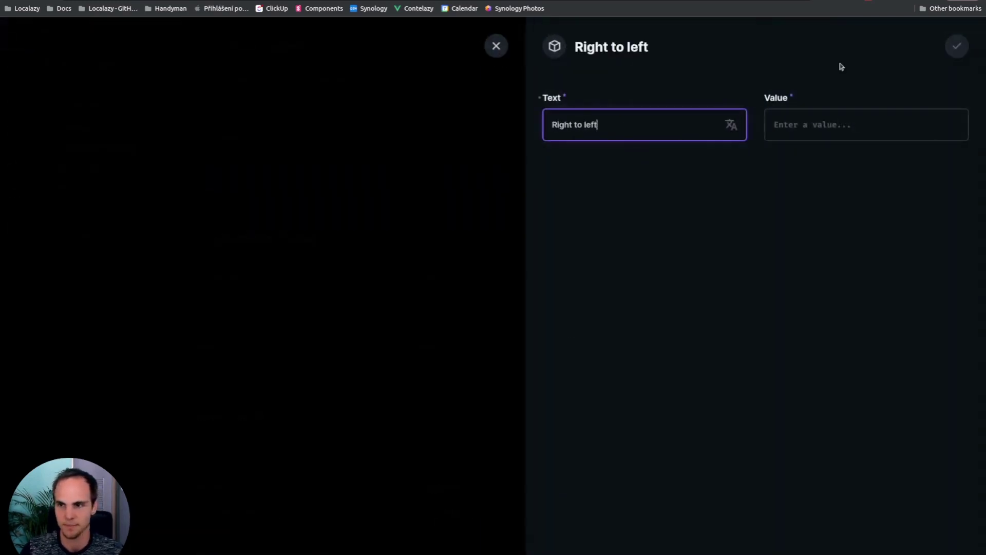
pyautogui.click(775, 124)
pyautogui.write('rt')
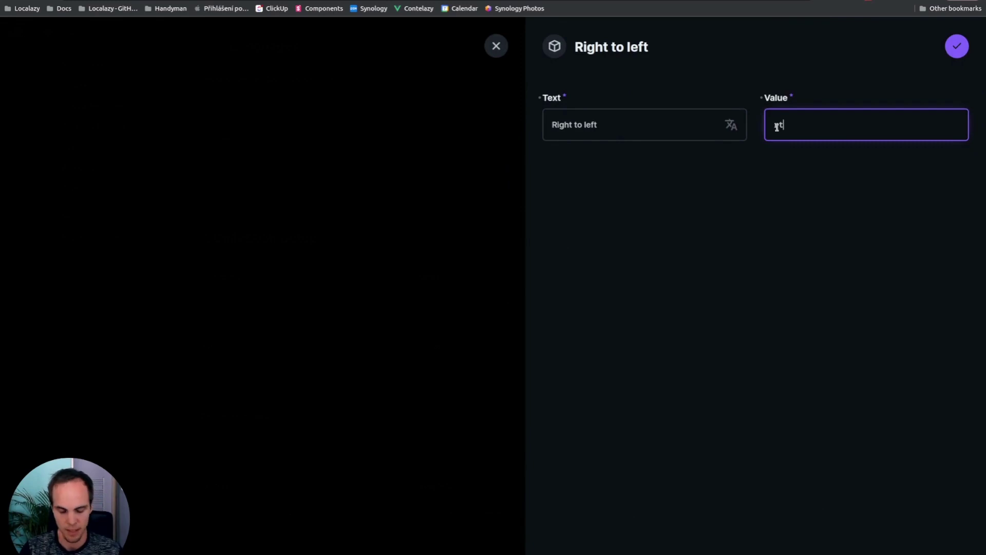
pyautogui.write('l')
pyautogui.click(957, 50)
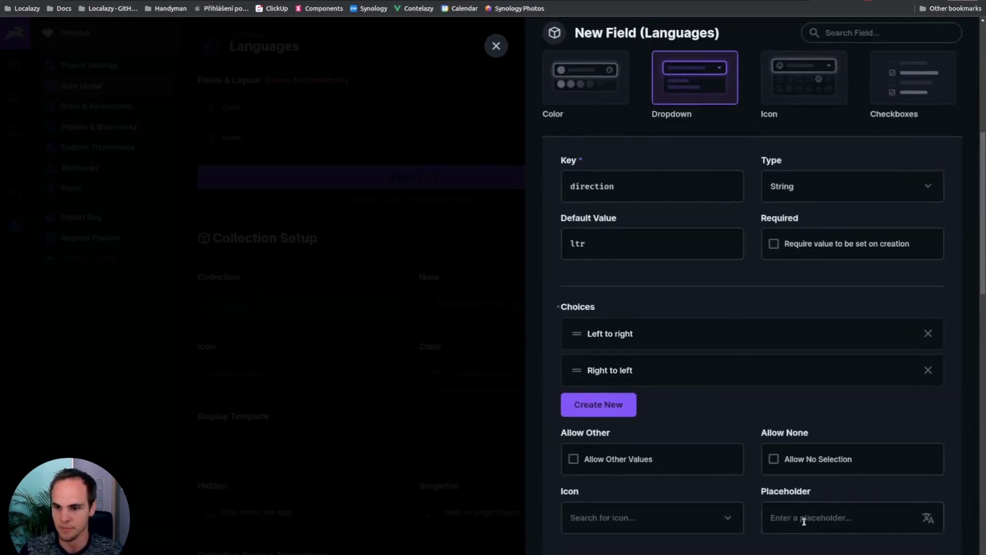
pyautogui.click(957, 50)
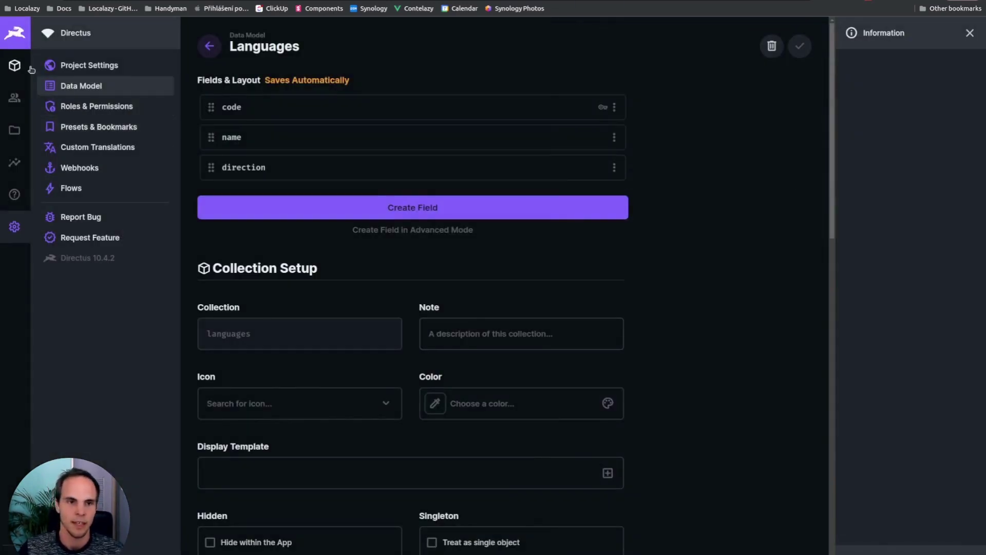
# Create an item in the Languages content with the code en-US and the name American English.
pyautogui.click(15, 65)
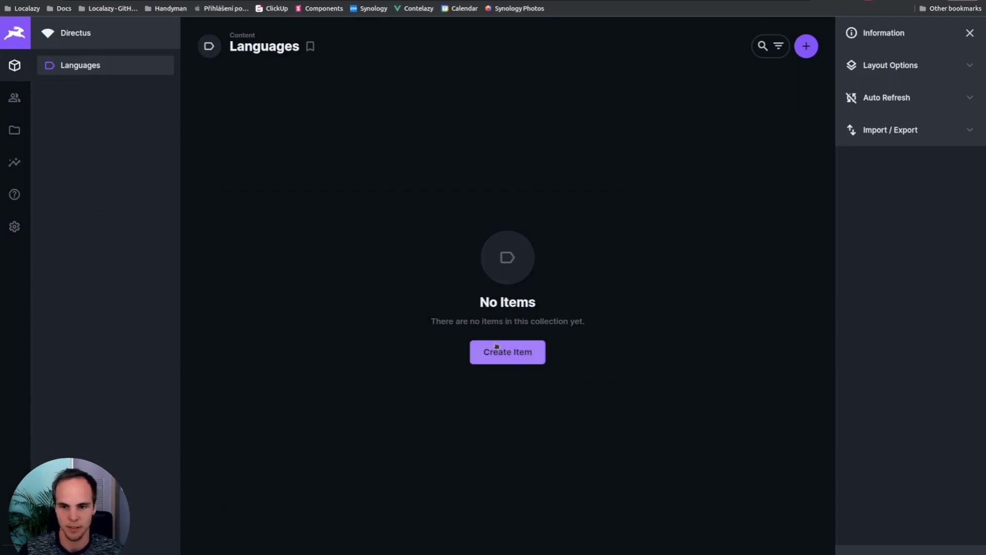
pyautogui.click(514, 364)
pyautogui.write('en-US')
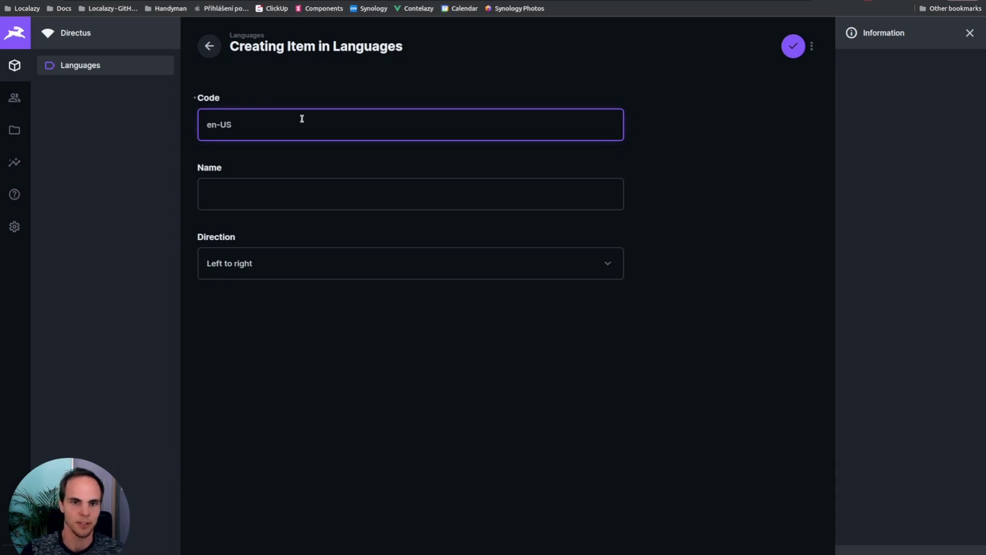
pyautogui.press('Tab')
pyautogui.write('American Eng')
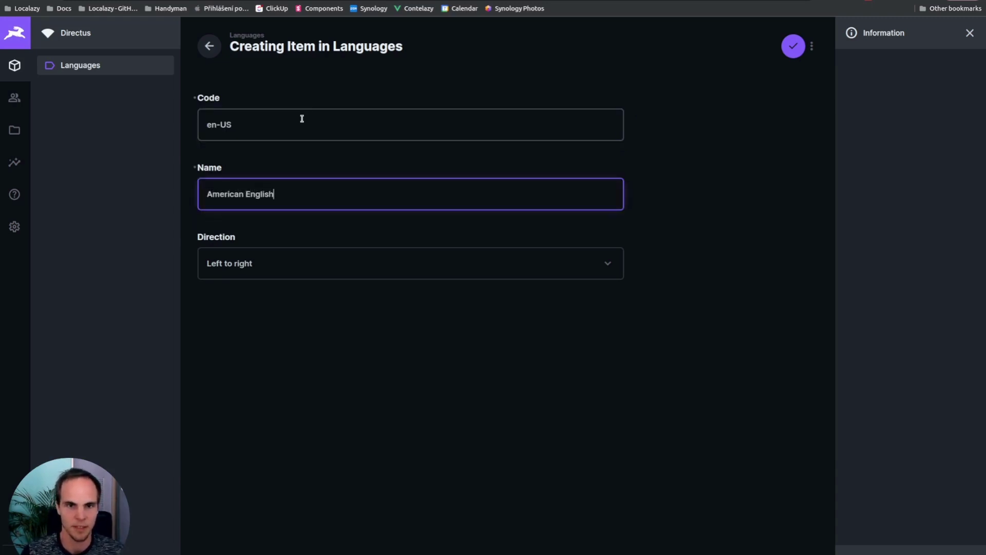
pyautogui.click(792, 47)
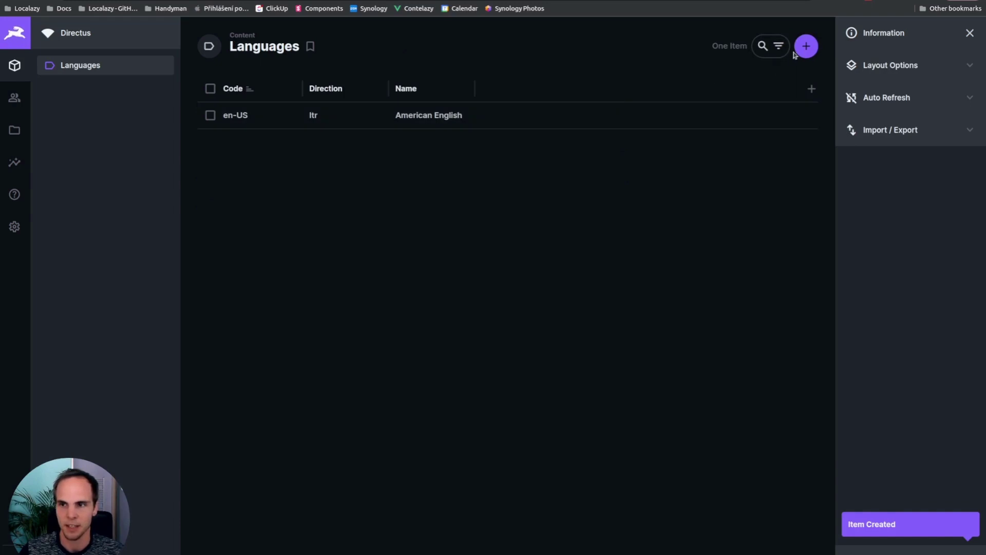
# Create another language item with the code de-DE and the name German.
pyautogui.click(801, 49)
pyautogui.write('de-DE')
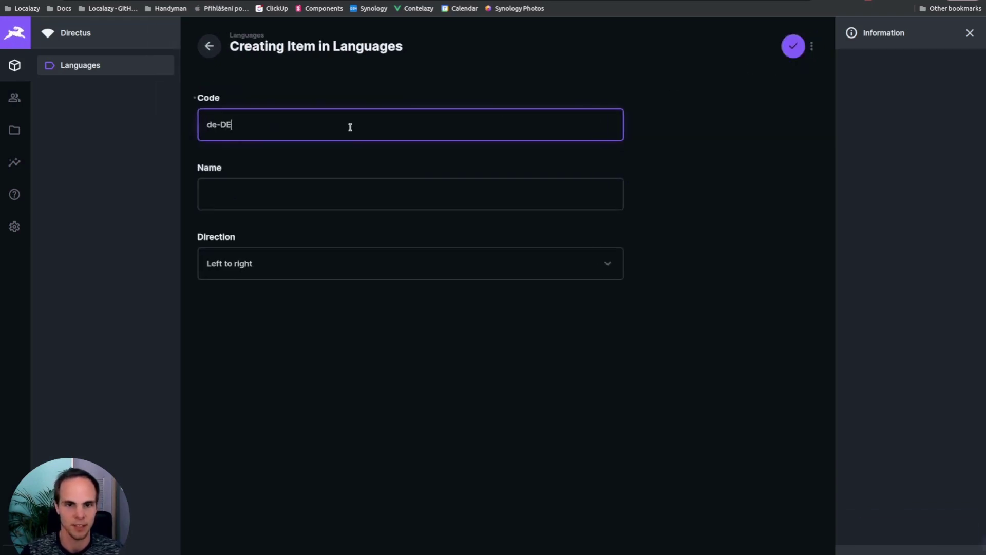
pyautogui.press('Tab')
pyautogui.write('German')
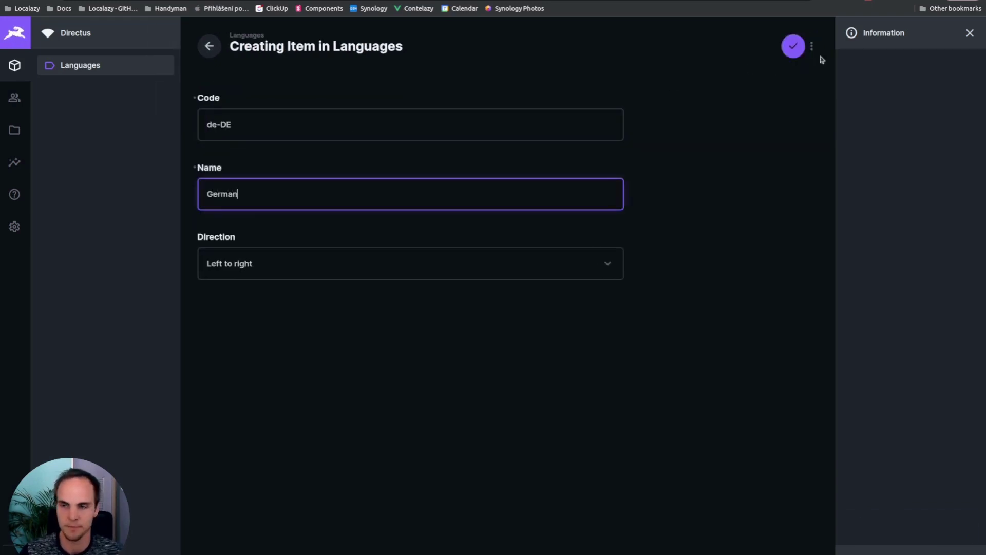
pyautogui.click(802, 47)
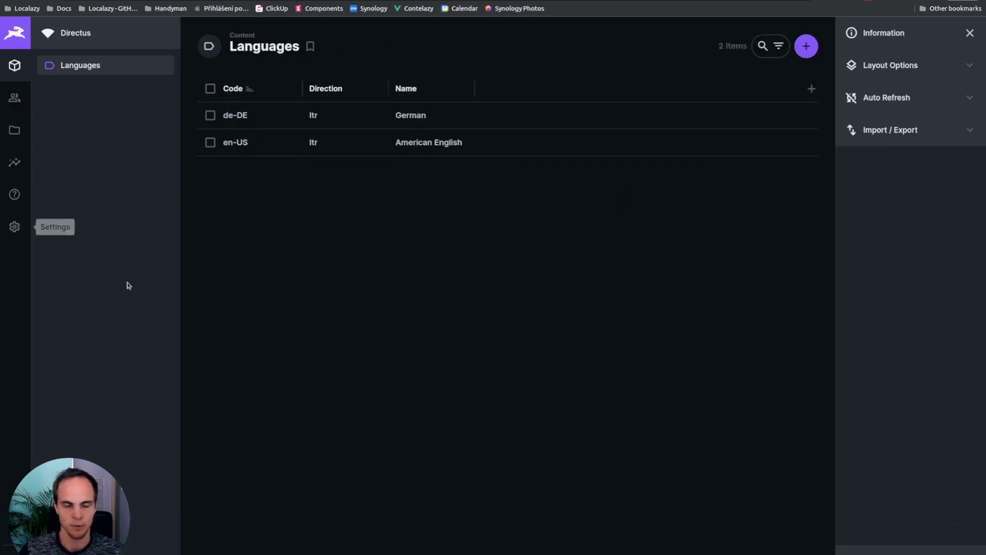
# Create a collection named articles in the data model with the optional status and sort fields enabled.
pyautogui.click(9, 228)
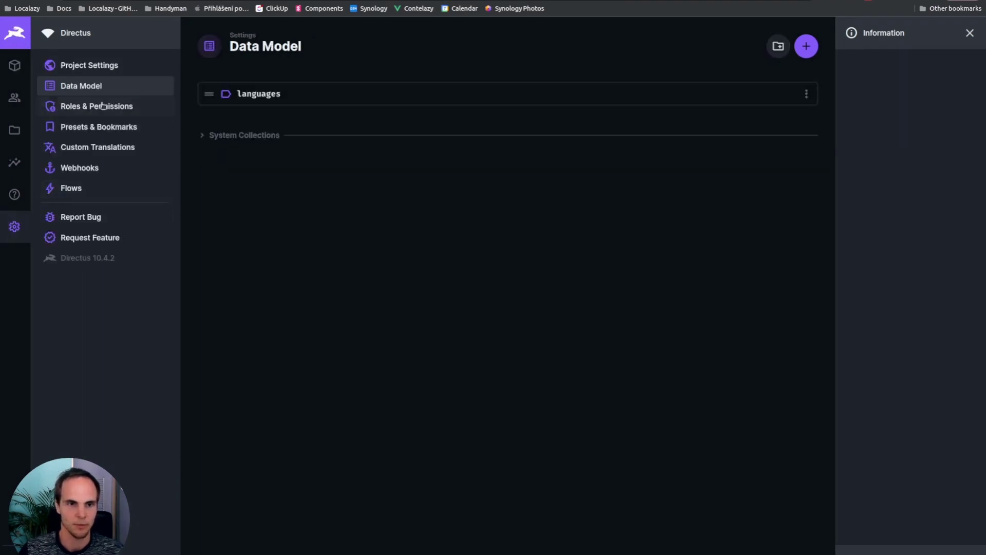
pyautogui.click(806, 46)
pyautogui.write('articles')
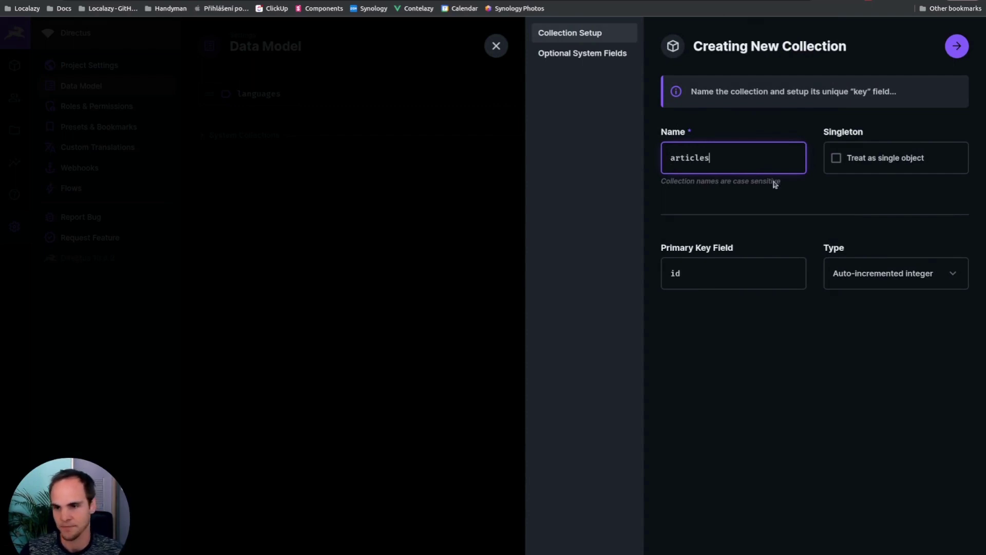
pyautogui.click(969, 43)
pyautogui.click(963, 45)
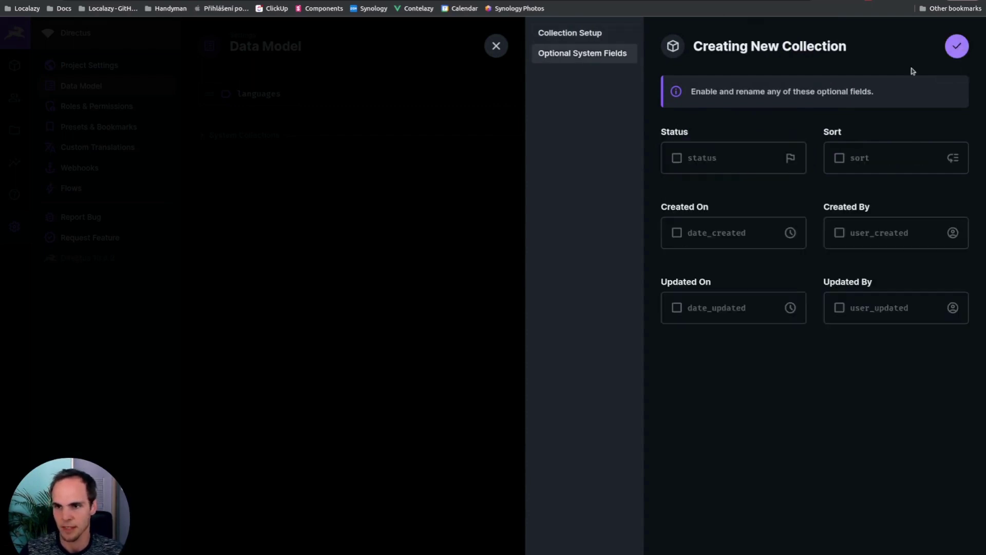
pyautogui.click(676, 161)
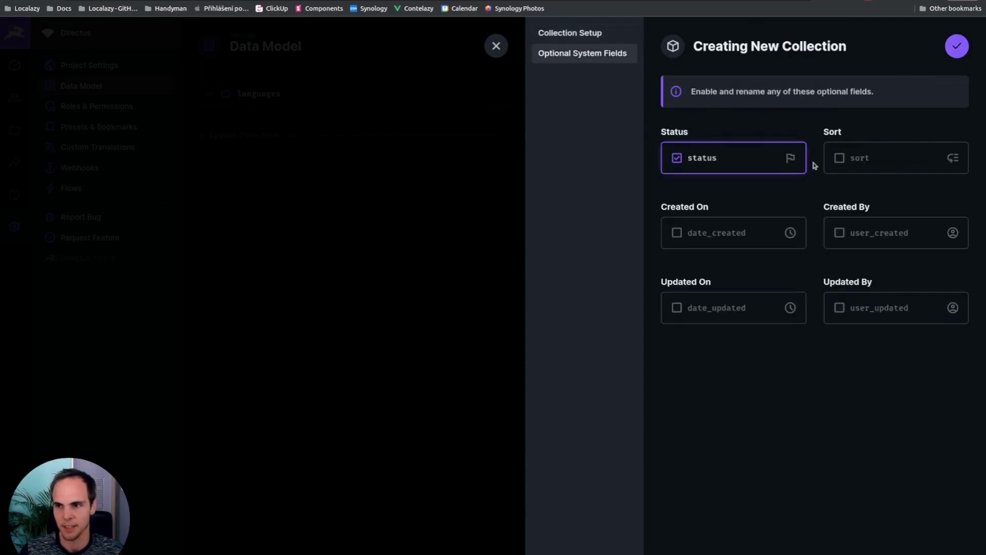
pyautogui.click(839, 158)
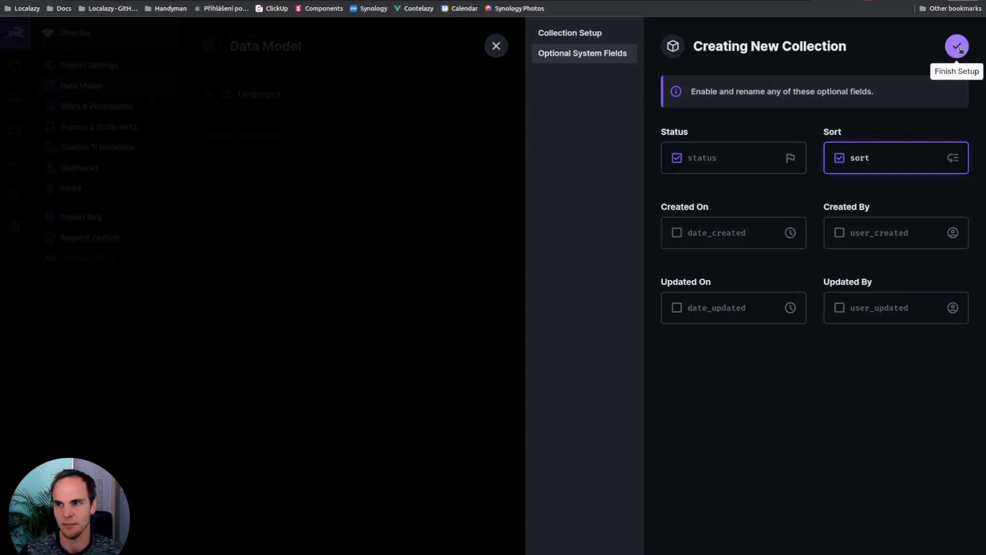
pyautogui.click(959, 47)
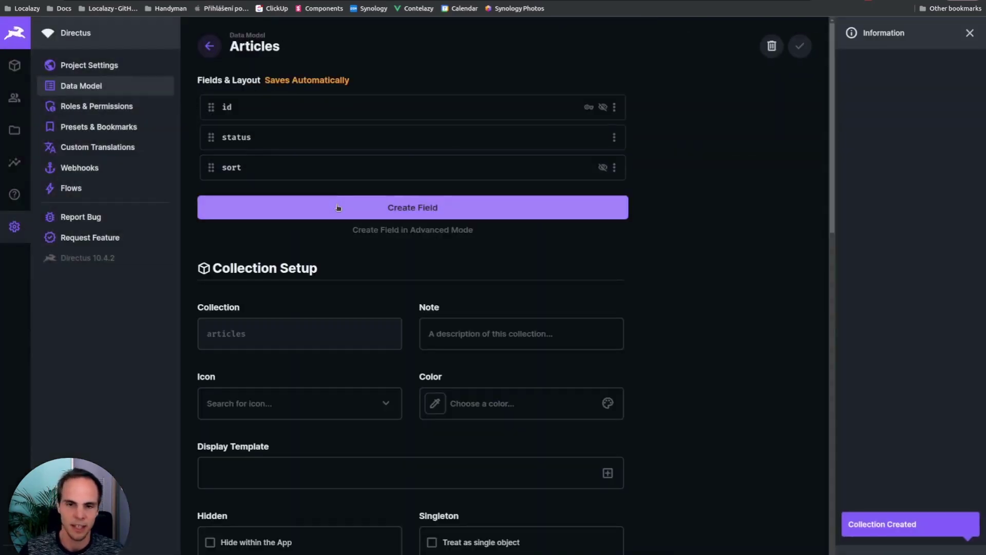
# Add a Translations field with the key translations to articles, using Code as the language indicator and en-US as the default language.
pyautogui.click(338, 207)
pyautogui.write('transla')
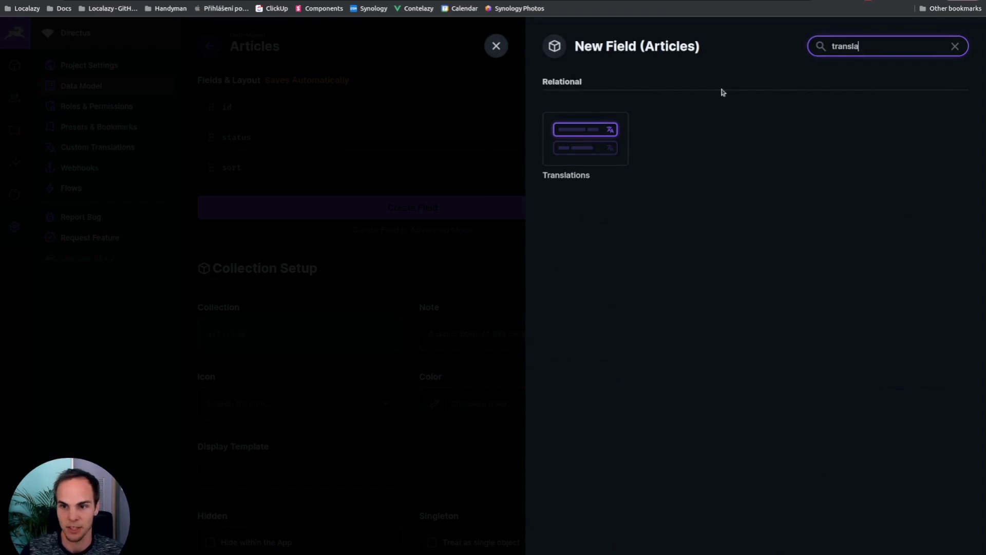
pyautogui.click(556, 138)
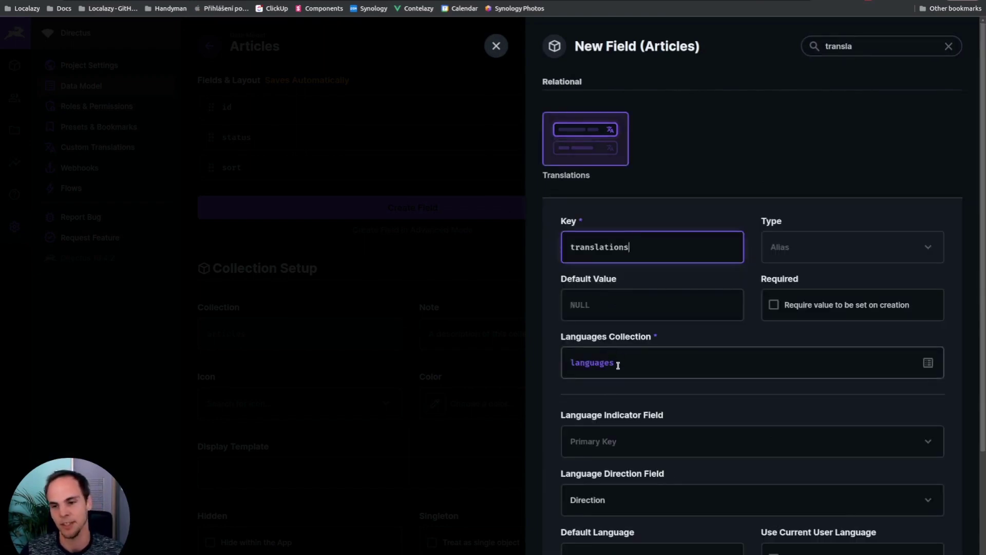
pyautogui.scroll(-3, 648, 360)
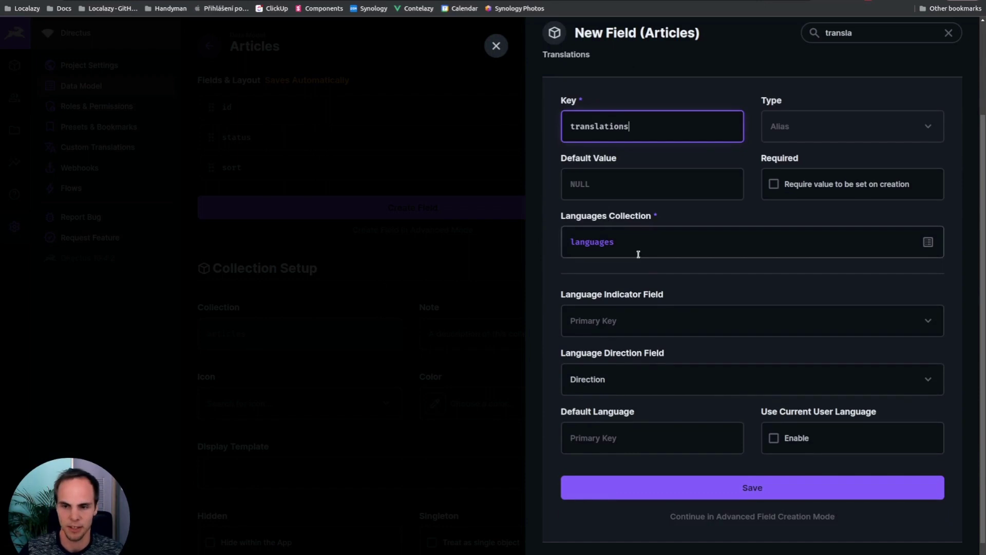
pyautogui.click(628, 325)
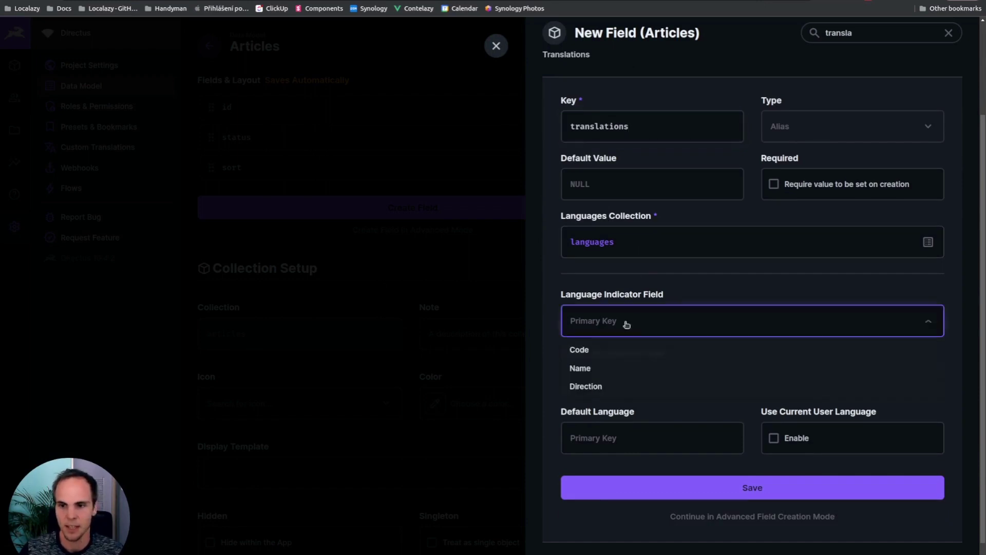
pyautogui.click(619, 351)
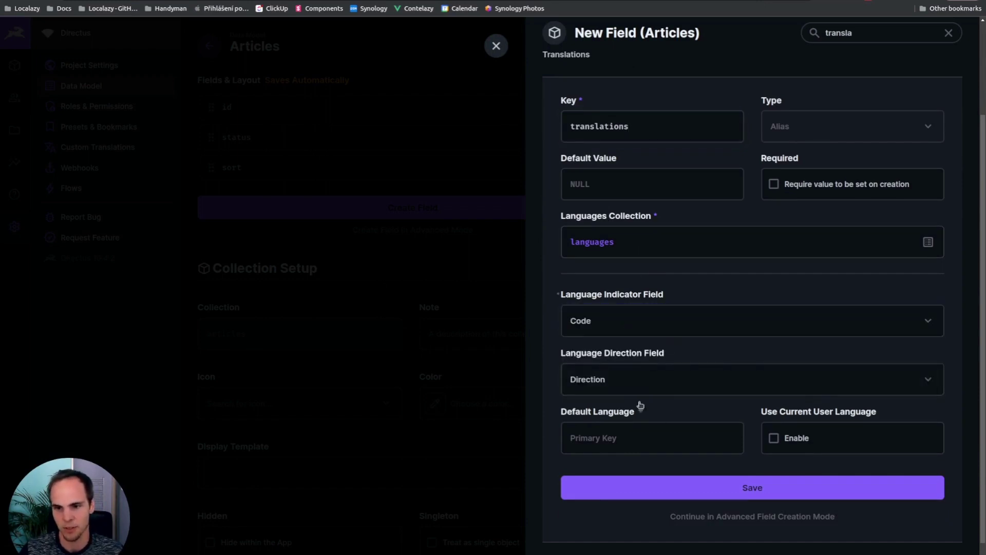
pyautogui.scroll(-1, 607, 366)
pyautogui.click(638, 400)
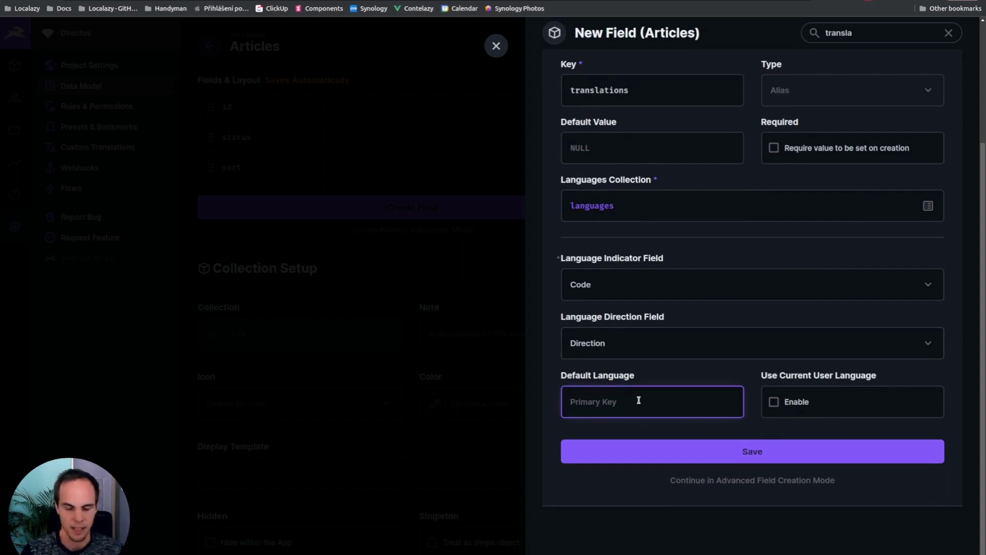
pyautogui.write('en-US')
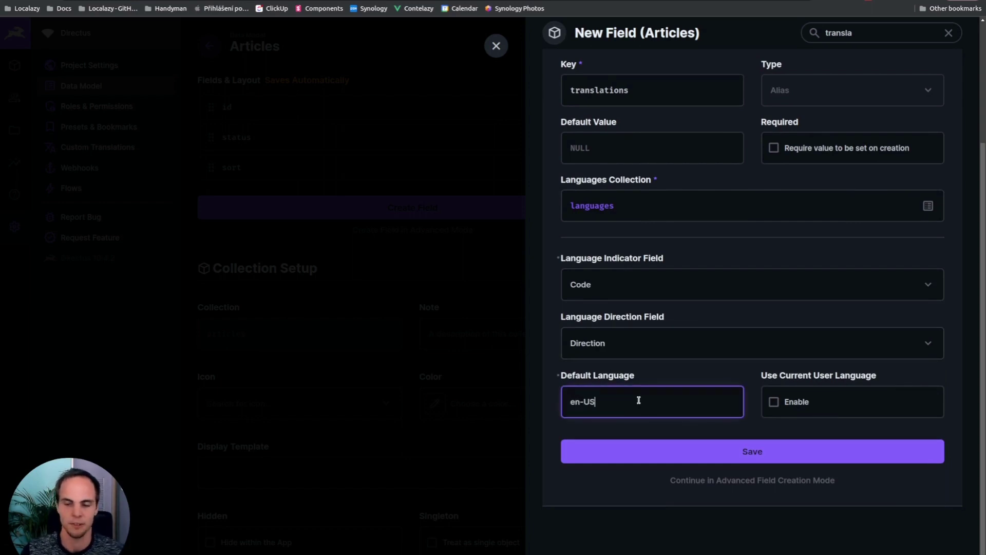
pyautogui.click(656, 444)
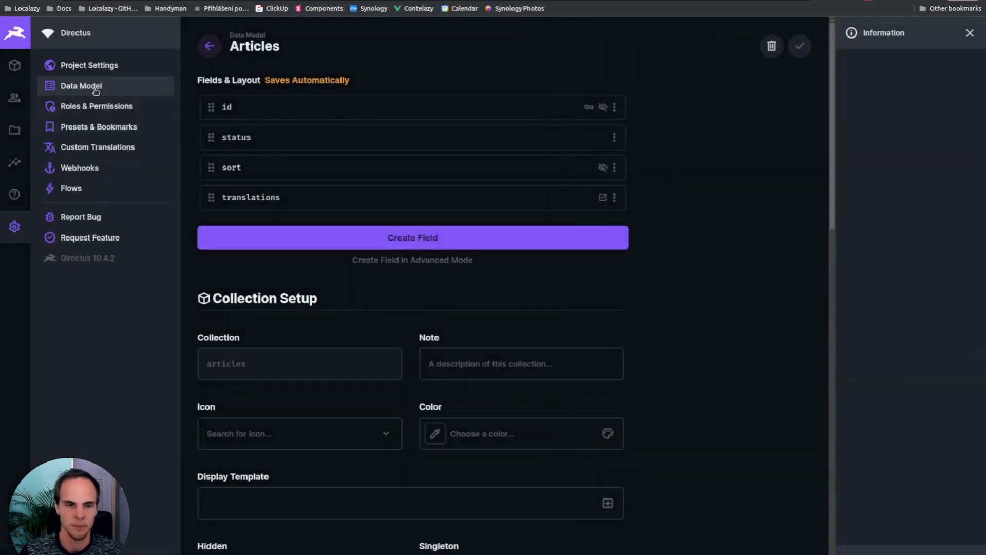
# Create a required Input field with the key title in the articles_translations collection.
pyautogui.click(95, 90)
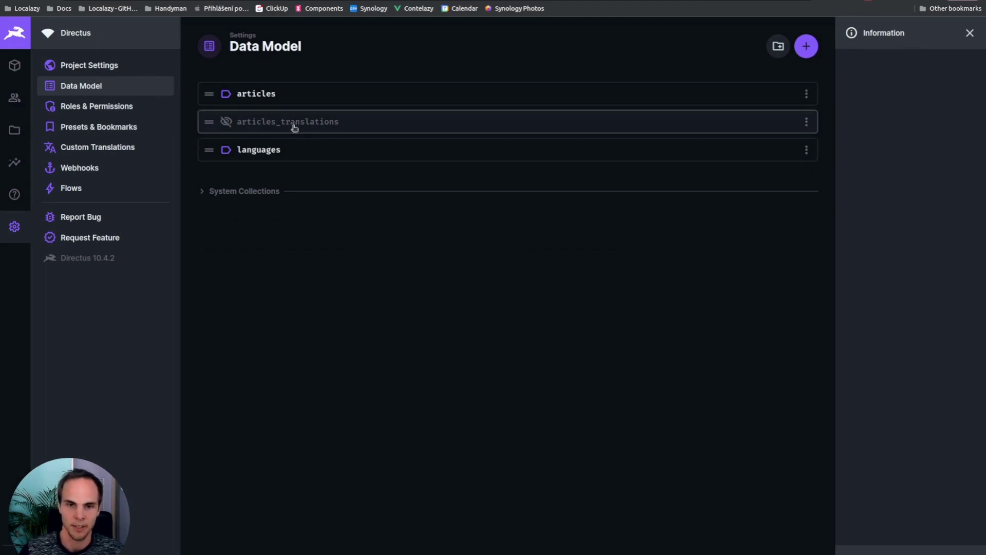
pyautogui.click(299, 128)
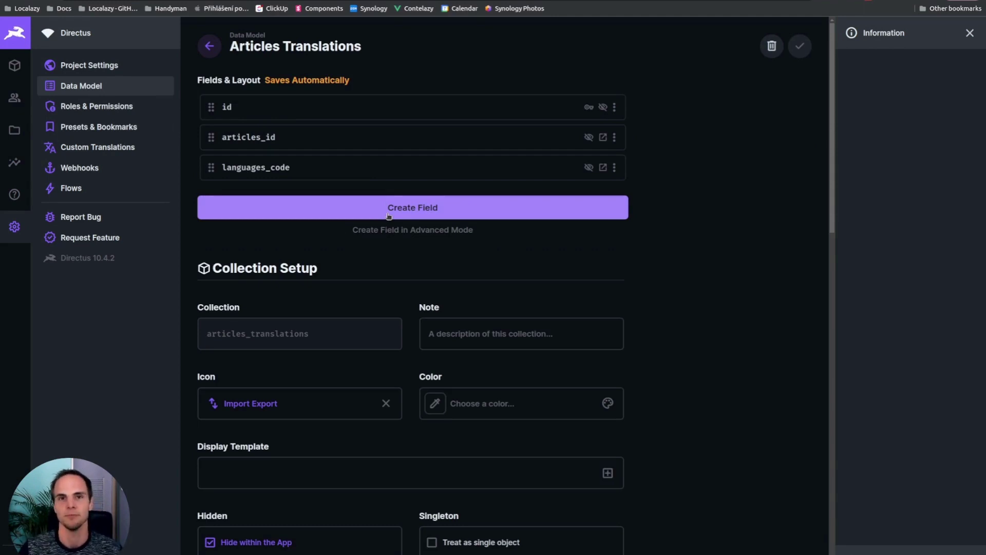
pyautogui.click(389, 216)
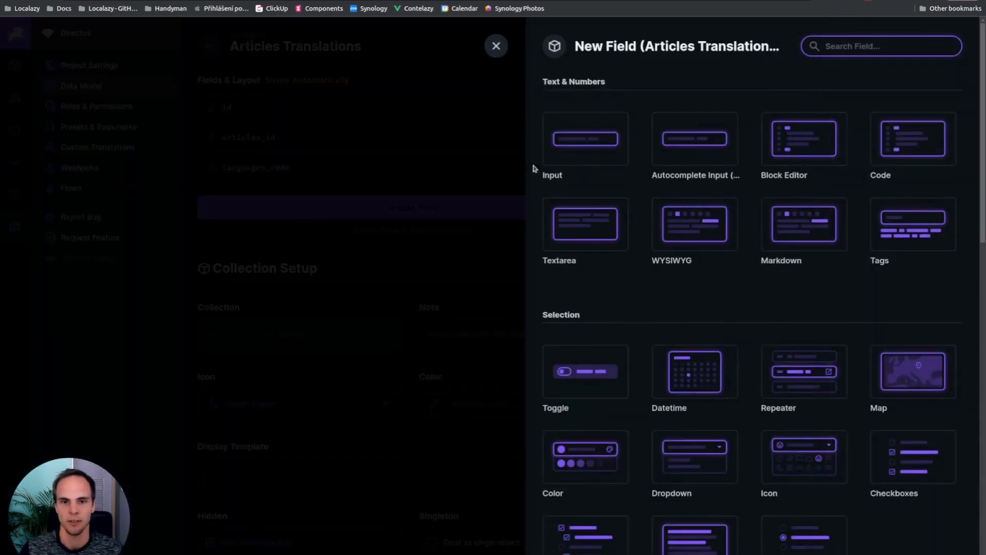
pyautogui.click(566, 149)
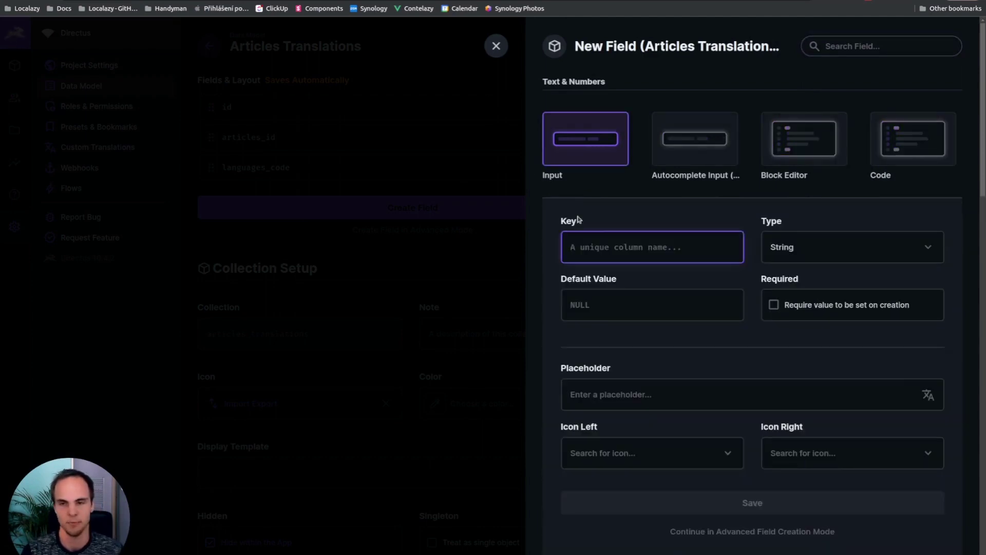
pyautogui.write('title')
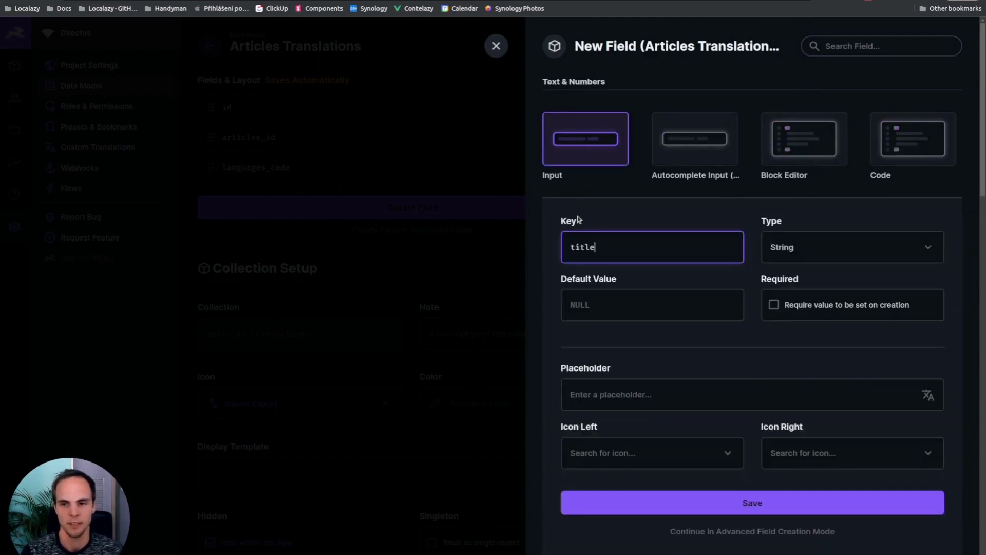
pyautogui.click(774, 305)
pyautogui.click(740, 503)
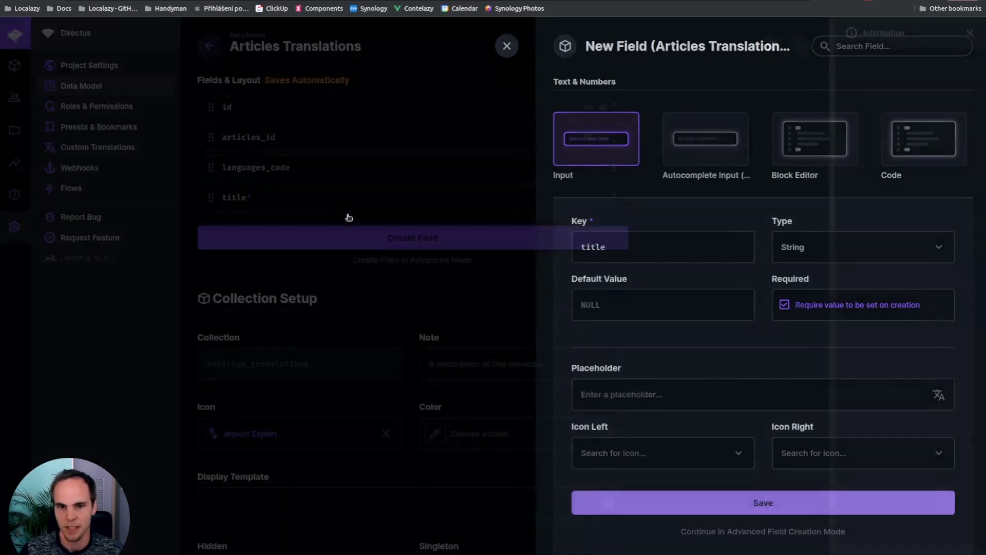
# Add a Textarea field with the key excerpt to the articles_translations collection.
pyautogui.click(310, 236)
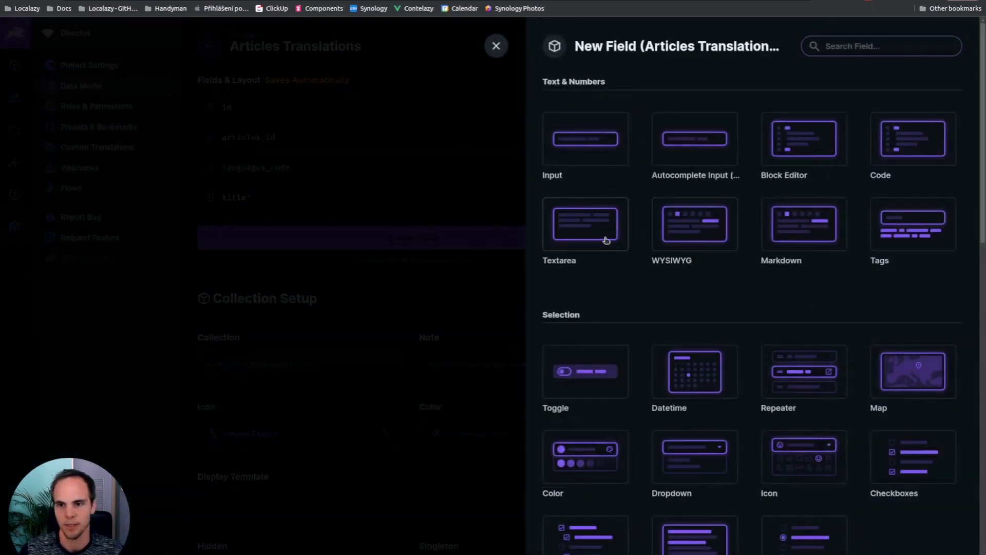
pyautogui.click(606, 237)
pyautogui.write('excerpt')
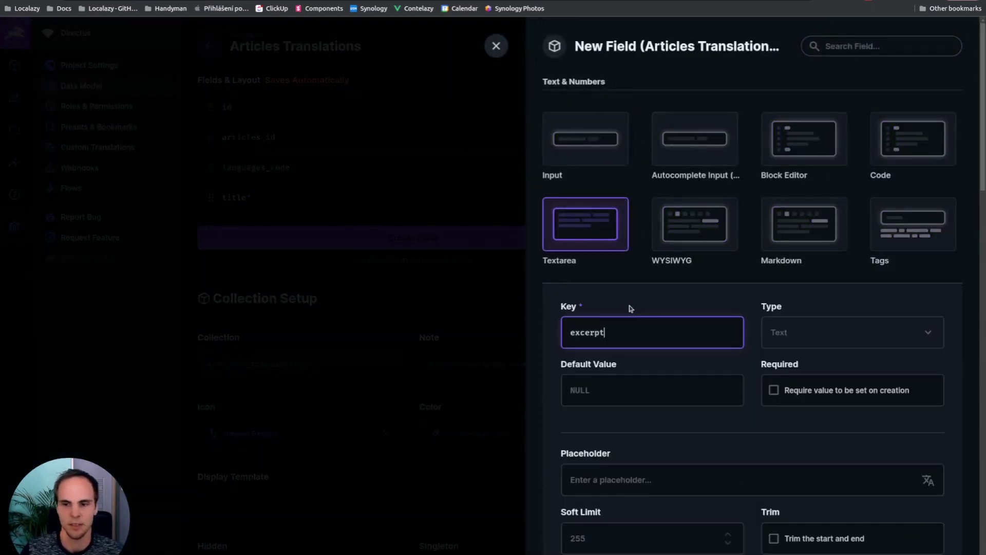
pyautogui.scroll(-4, 652, 380)
pyautogui.click(671, 440)
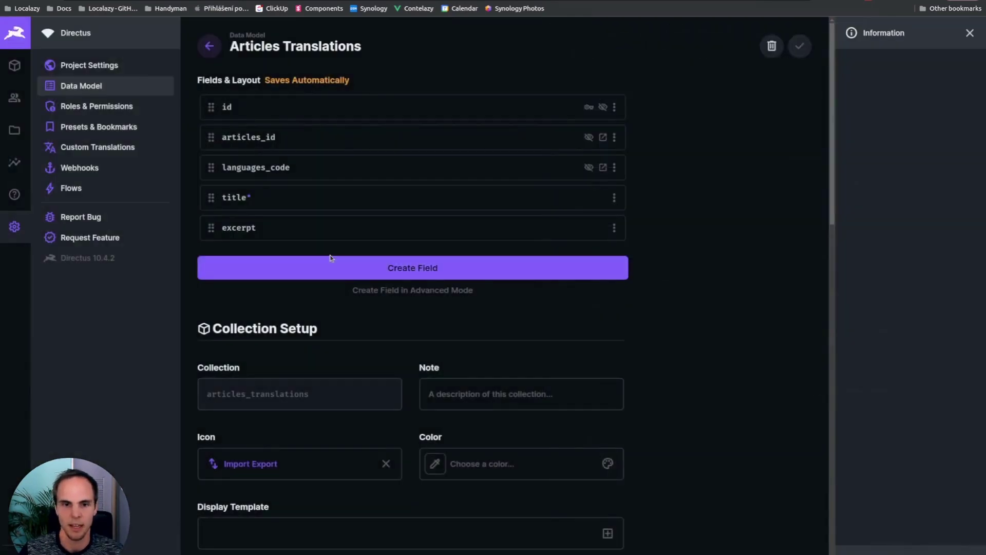
# Add a Markdown field with the key content to the articles_translations collection.
pyautogui.click(333, 264)
pyautogui.click(776, 243)
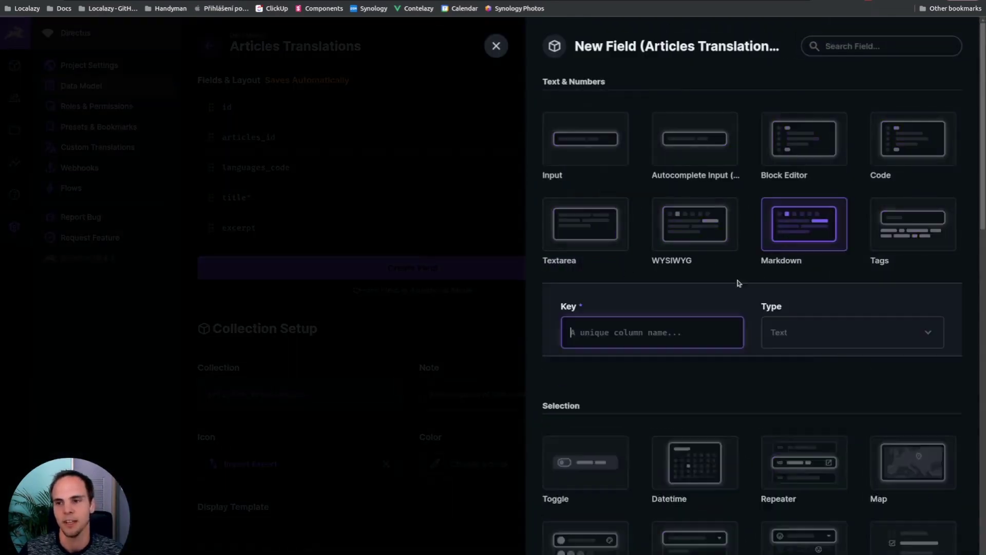
pyautogui.write('content')
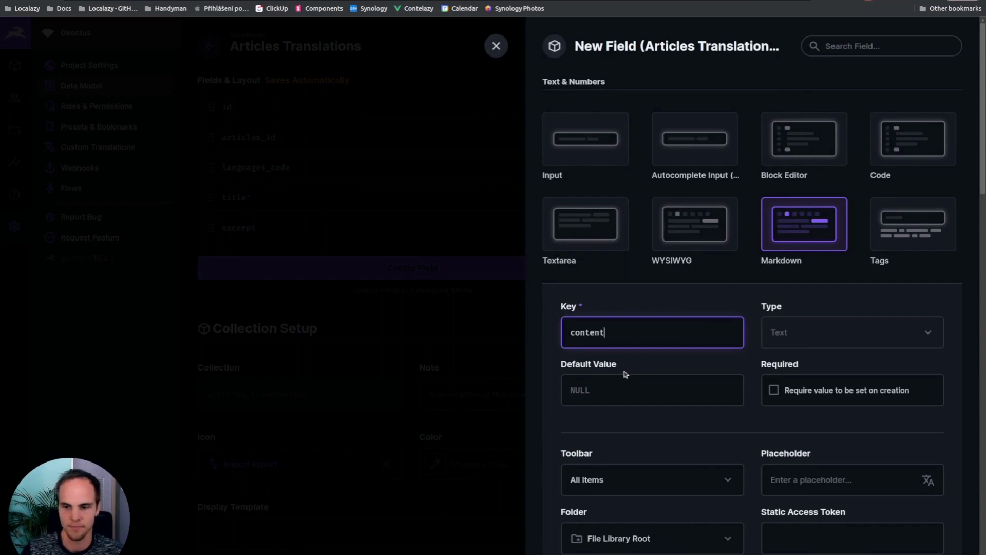
pyautogui.scroll(-4, 623, 375)
pyautogui.click(665, 403)
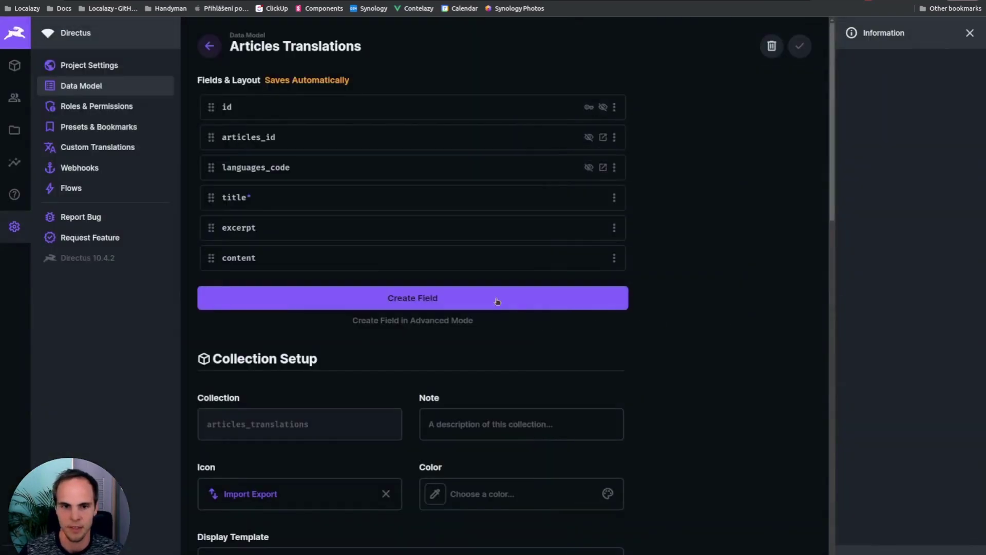
# Start a new item in the Articles content and give it the en-US title "Introduction & Installation".
pyautogui.click(15, 65)
pyautogui.click(117, 66)
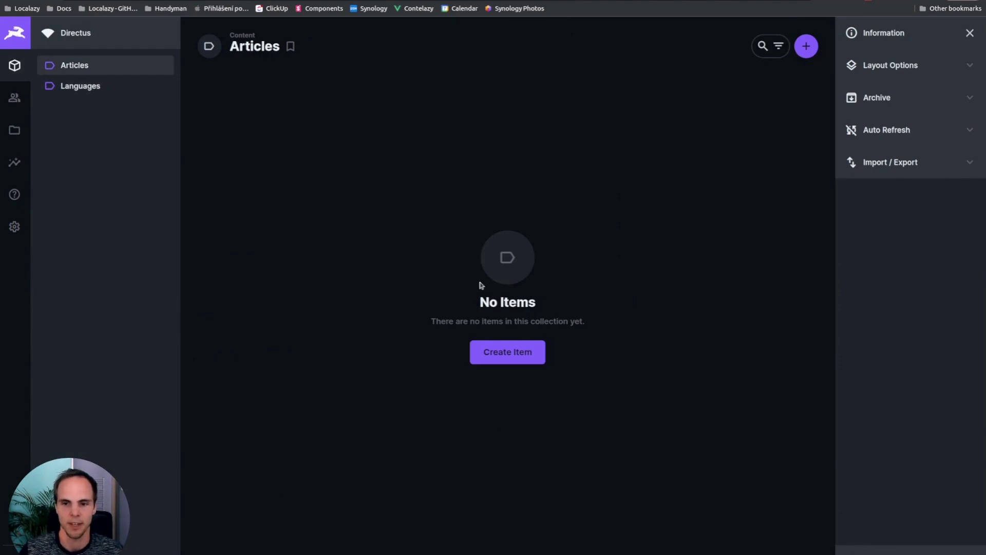
pyautogui.click(501, 353)
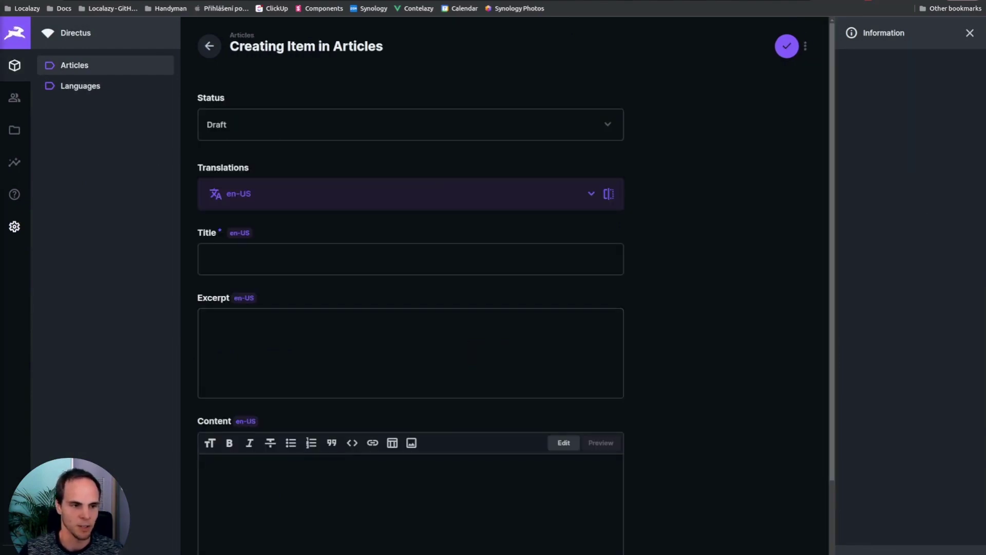
pyautogui.click(273, 257)
pyautogui.write('Introduction & Installation')
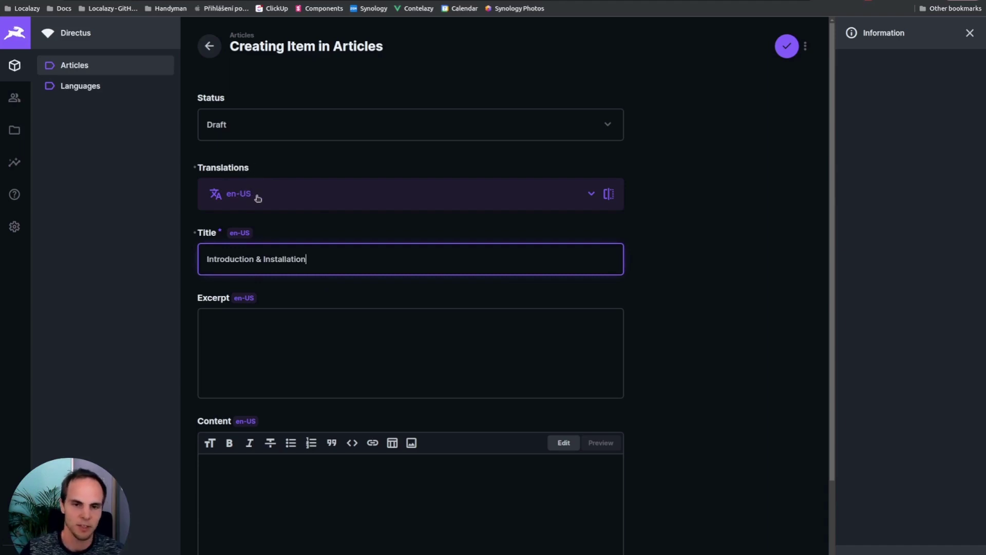
# Fill in the article's en-US excerpt with the description of the Directus localization plugin by Localazy.
pyautogui.click(276, 200)
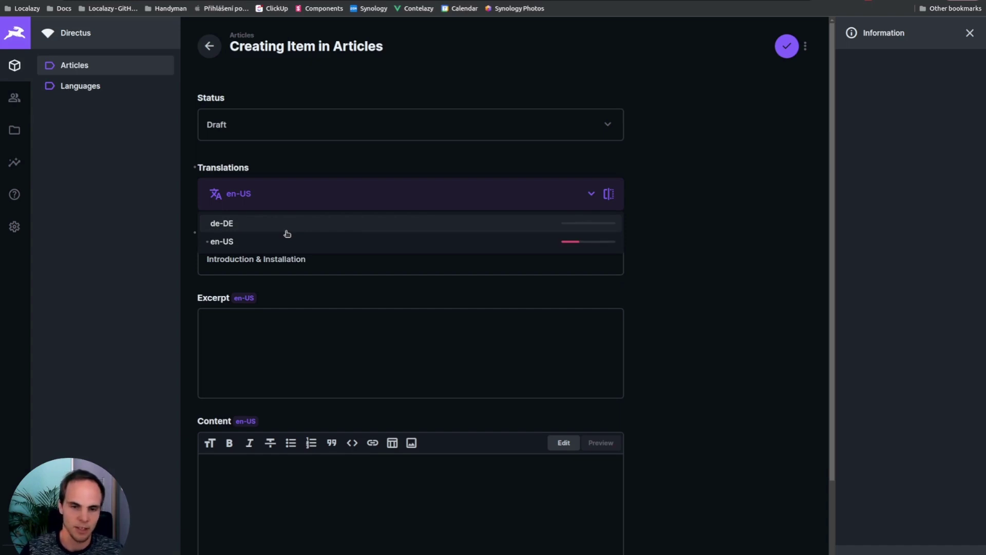
pyautogui.click(306, 198)
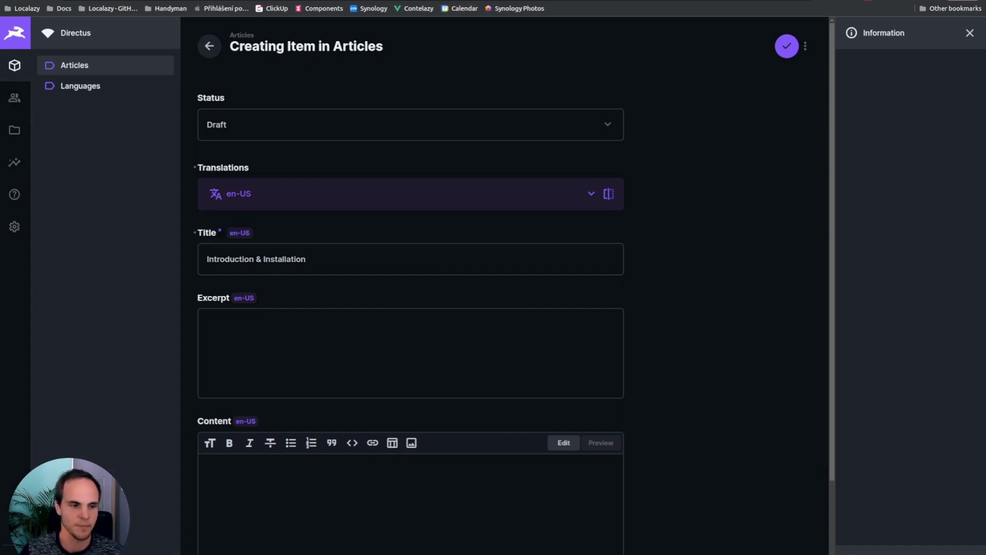
pyautogui.click(297, 337)
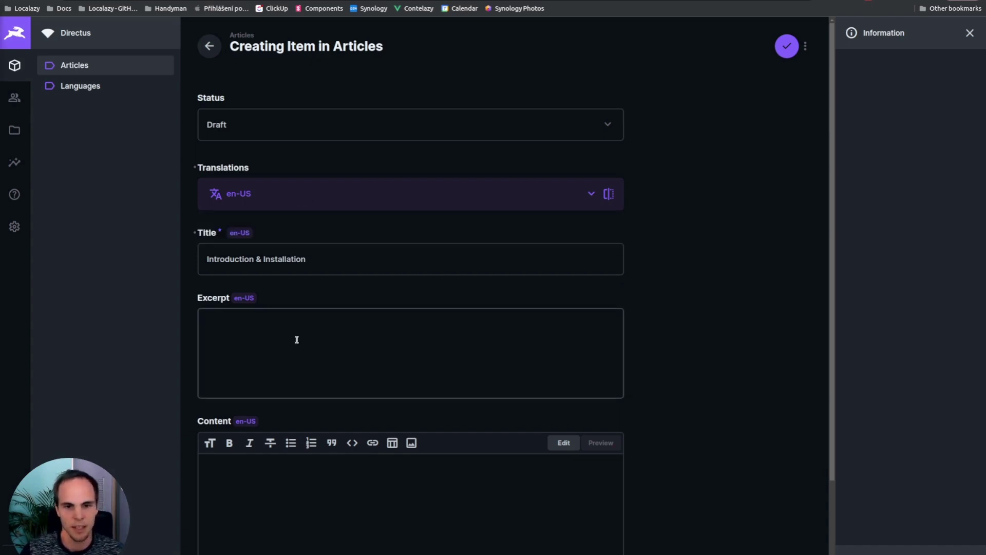
pyautogui.write('The Directus localization plugin by Localazy allows you to synchronize your content with Localazy and translate it with available tools. You can manage your language versions separately in Localazy and import new content for translation as you add it seamlessly without manual copypasting or file importing.')
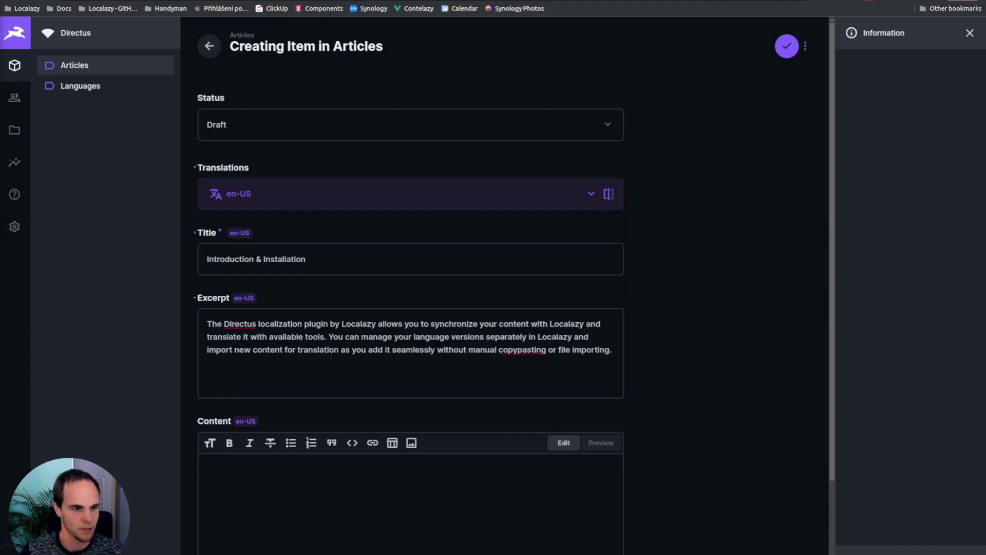
# Paste the Markdown guide on NPM installation and running in Docker into the en-US content and save the article.
pyautogui.click(269, 493)
pyautogui.hotkey('ctrl', 'v')
pyautogui.scroll(2, 495, 330)
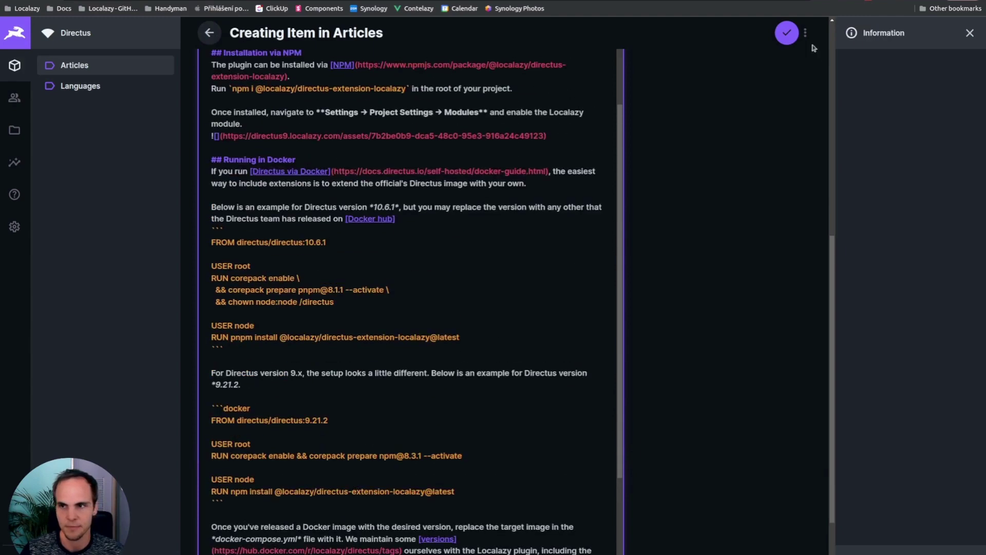
pyautogui.click(786, 41)
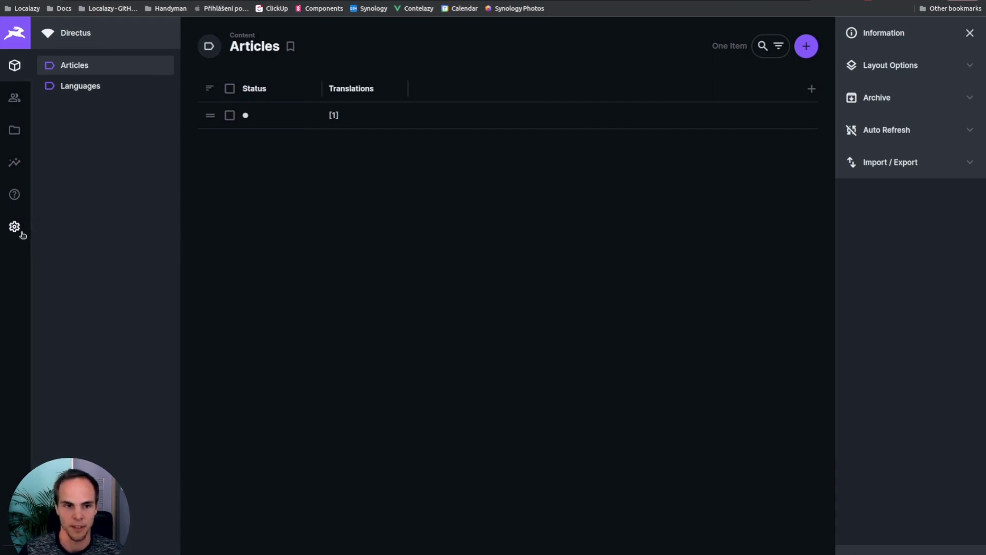
# Enable the Localazy module in the project settings, save the settings, and open the Localazy module.
pyautogui.click(16, 228)
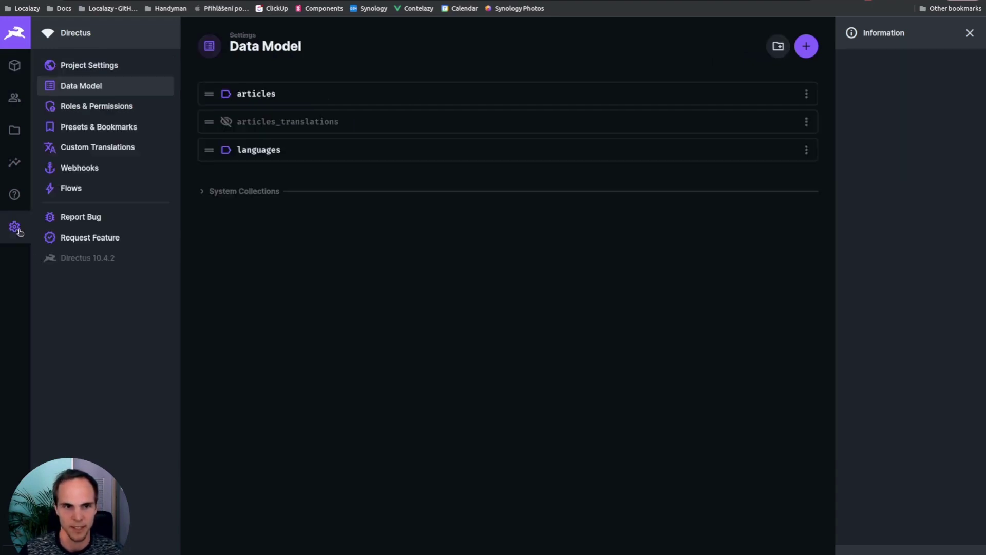
pyautogui.click(142, 68)
pyautogui.scroll(-5, 294, 243)
pyautogui.scroll(-5, 294, 243)
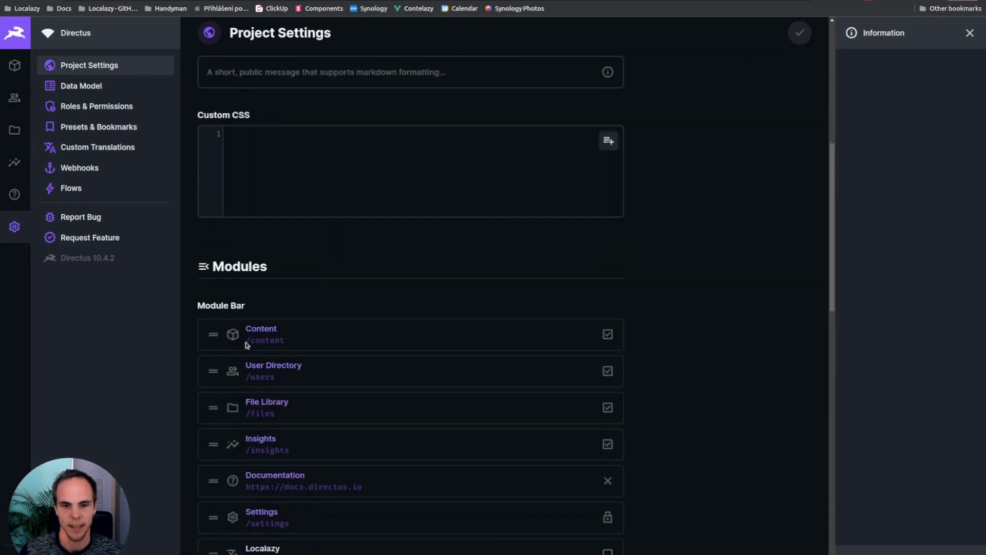
pyautogui.scroll(-2, 282, 304)
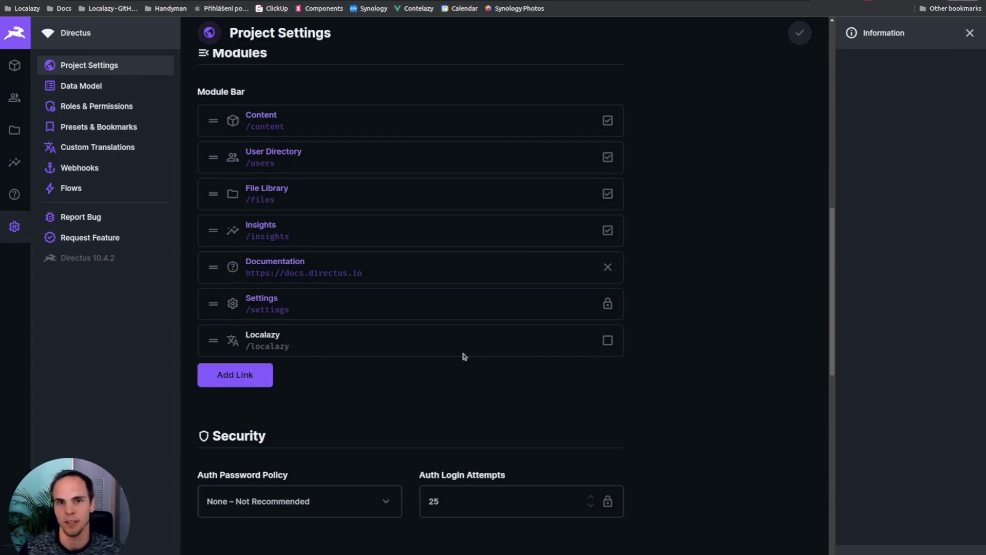
pyautogui.click(607, 340)
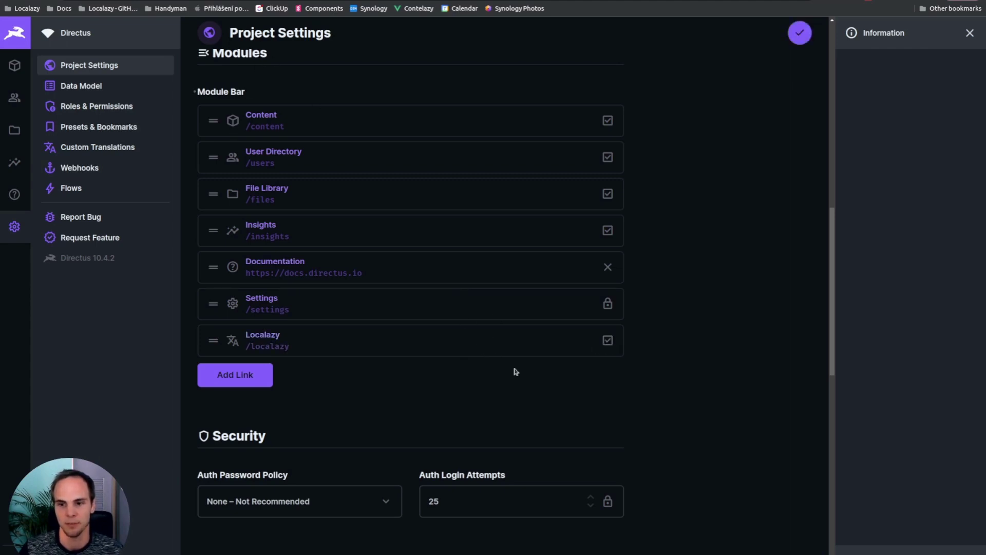
pyautogui.click(799, 33)
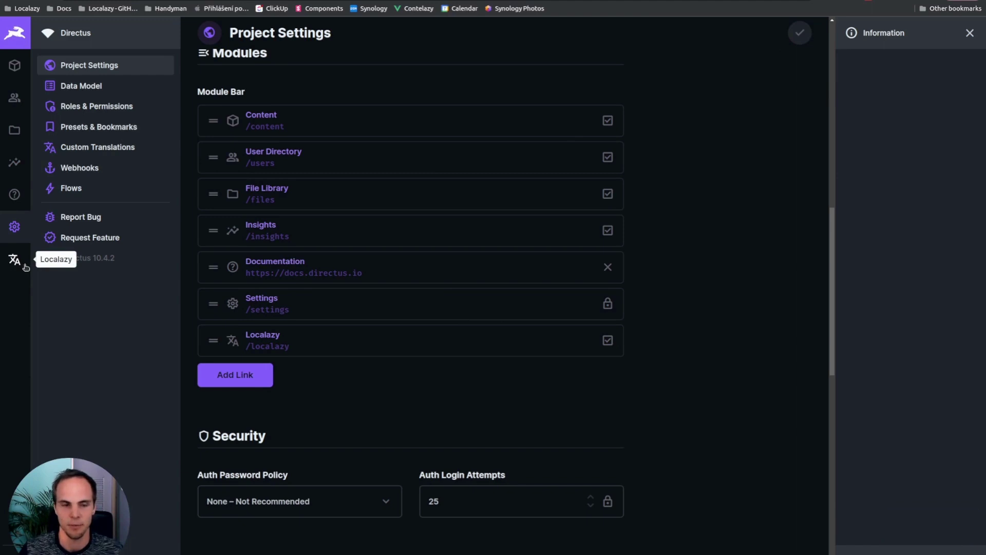
pyautogui.click(23, 266)
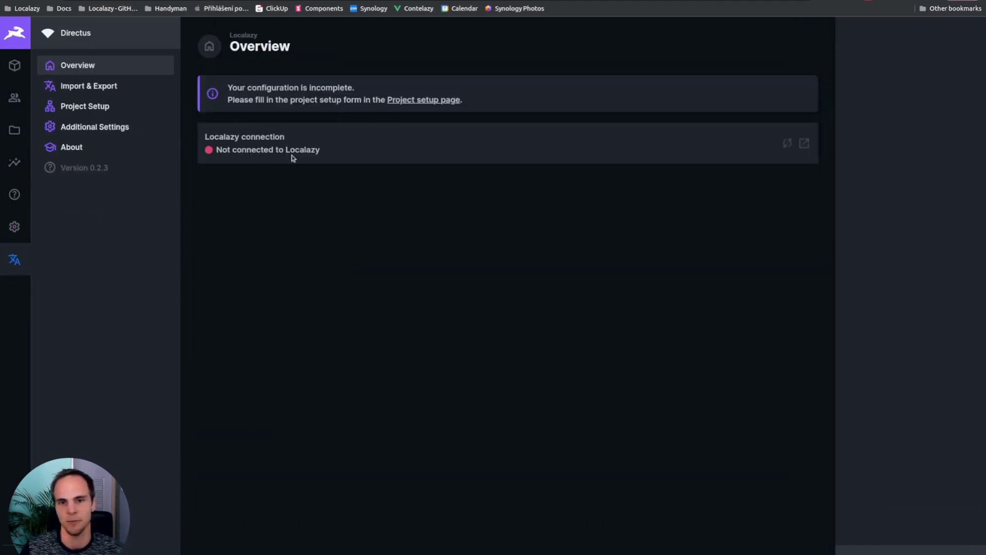
# In the Localazy project setup, set the source language to en-US and save the changes.
pyautogui.click(400, 102)
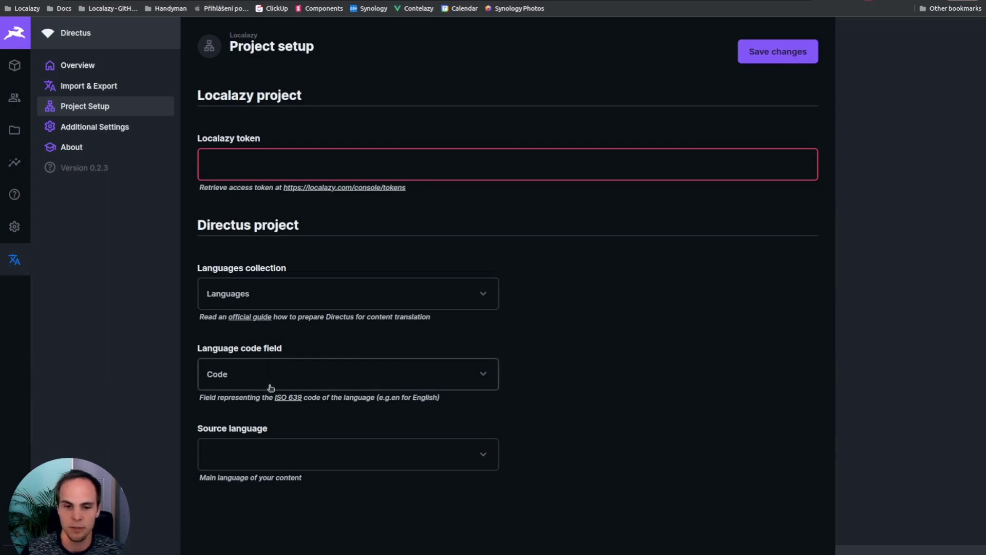
pyautogui.click(263, 460)
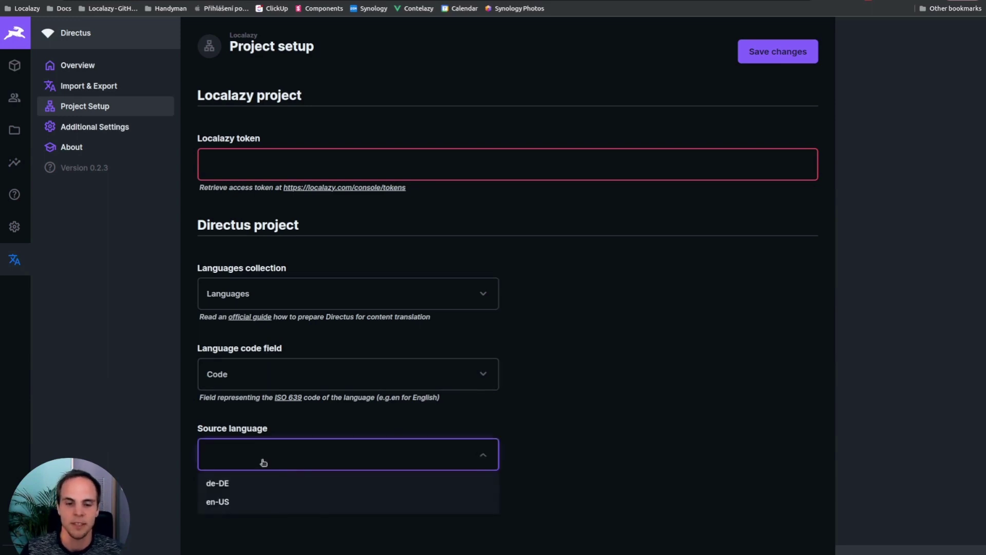
pyautogui.click(240, 506)
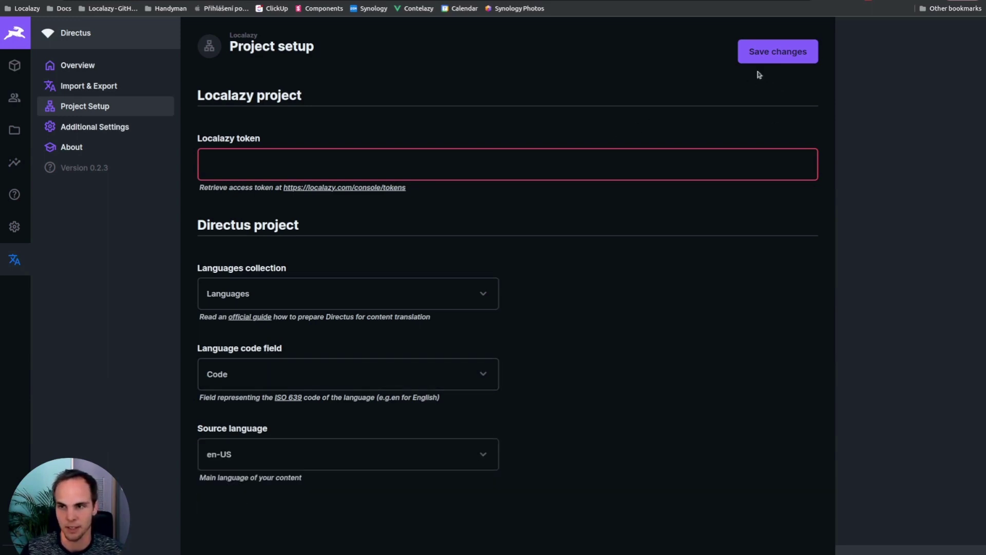
pyautogui.click(783, 55)
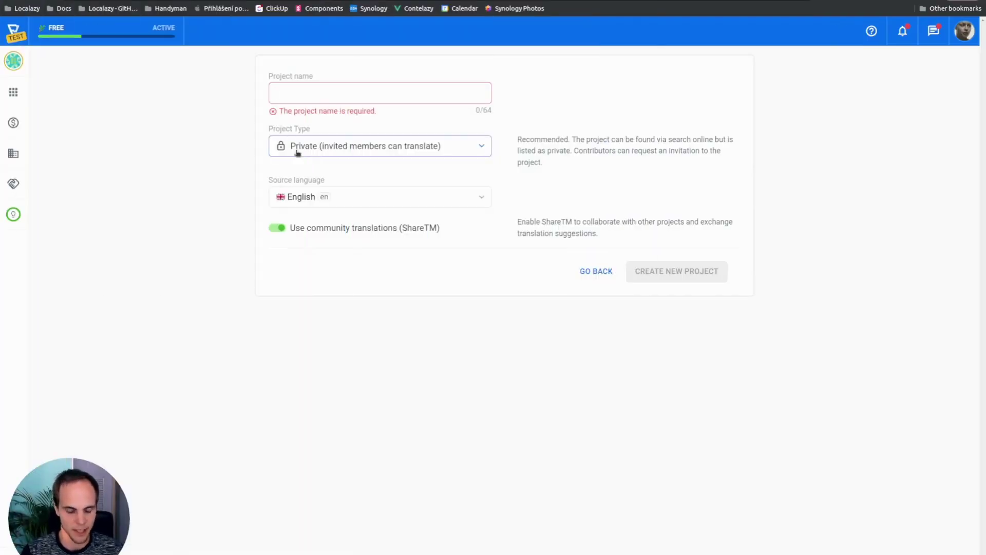
# Switch to Localazy and create a project named "My Directus project" with American English (en_US) as the source language.
pyautogui.write('My Direc')
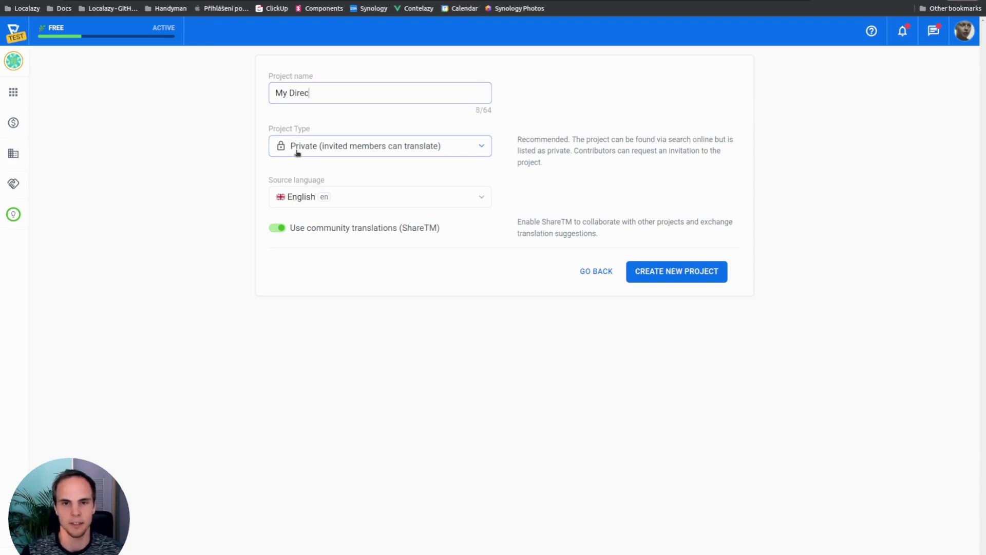
pyautogui.write('tus project')
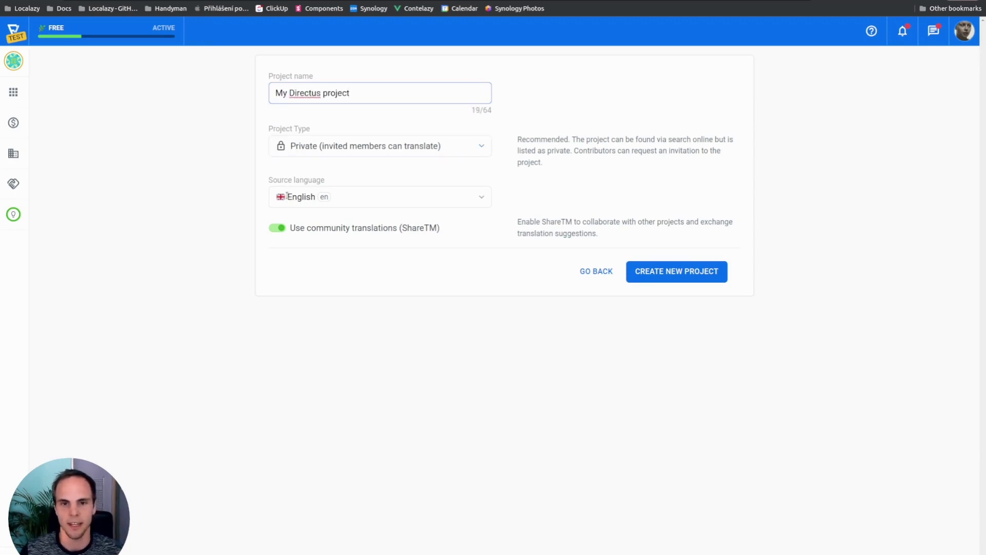
pyautogui.click(313, 200)
pyautogui.write('ameri')
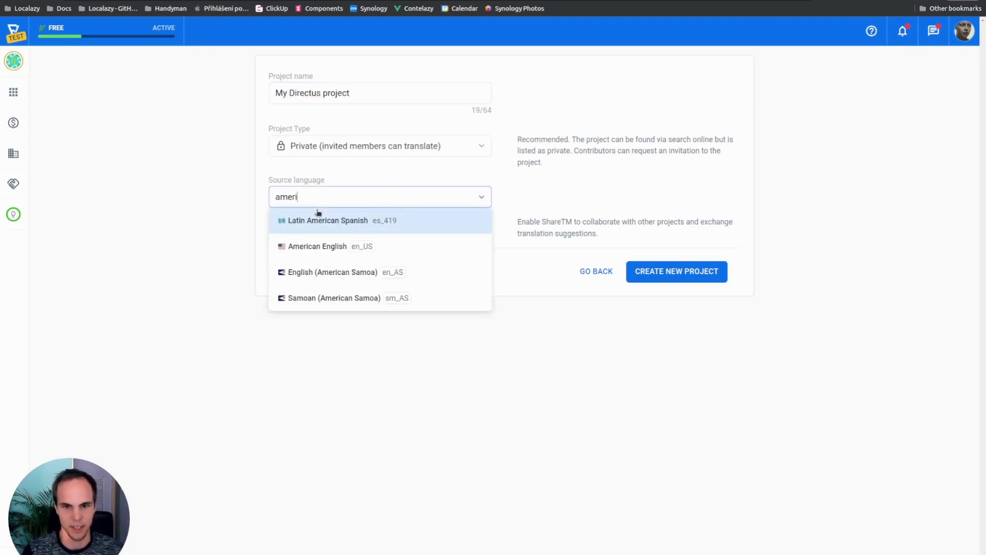
pyautogui.click(332, 254)
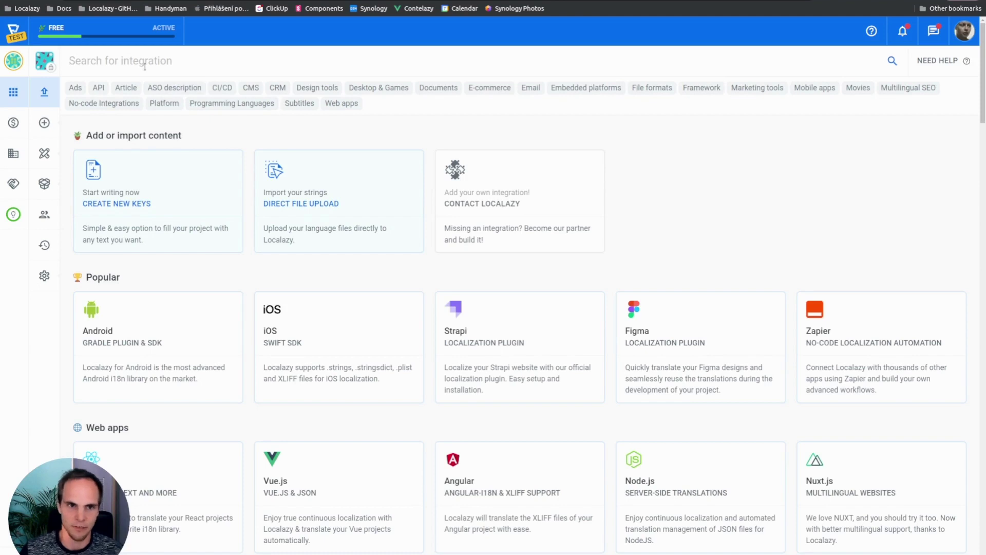
# Search the integrations for "directus", open the Directus localization plugin instructions, and go to the Localazy access tokens page.
pyautogui.write('directus')
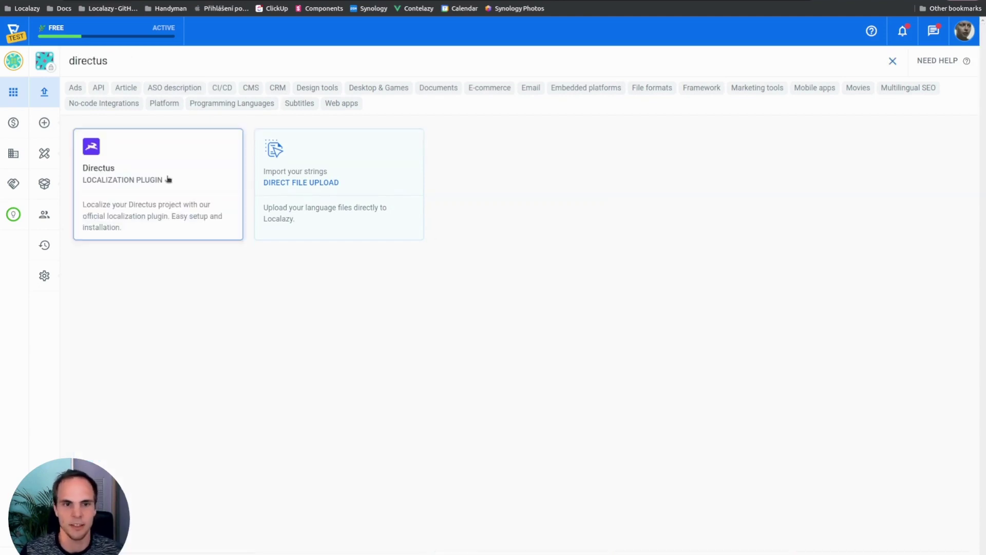
pyautogui.click(210, 189)
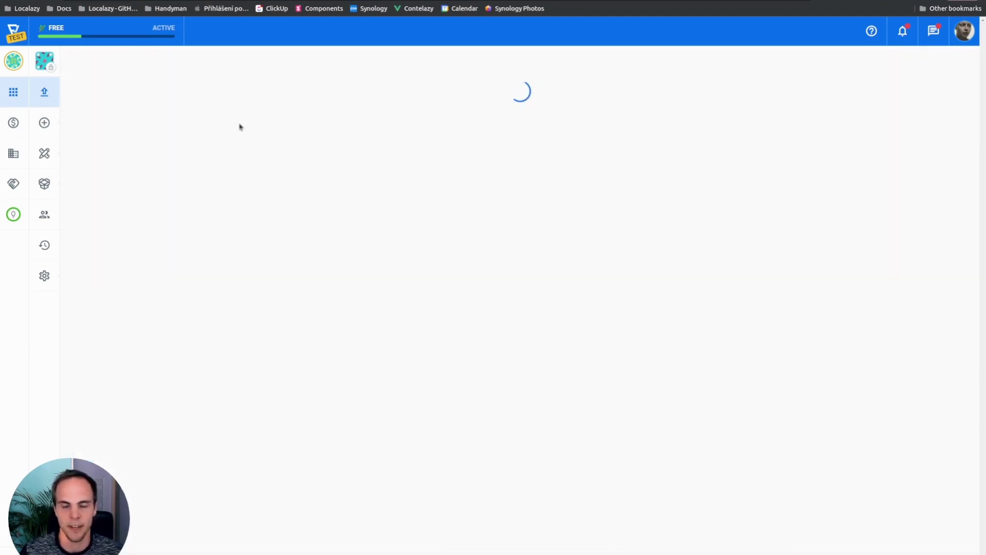
pyautogui.moveTo(231, 156); pyautogui.dragTo(239, 156)
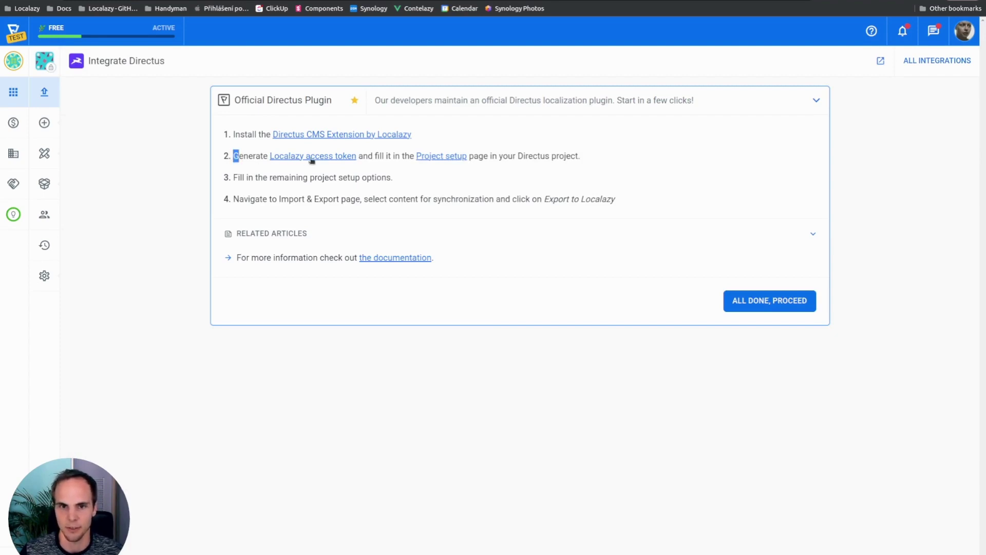
pyautogui.hotkey('ctrl', 'Tab')
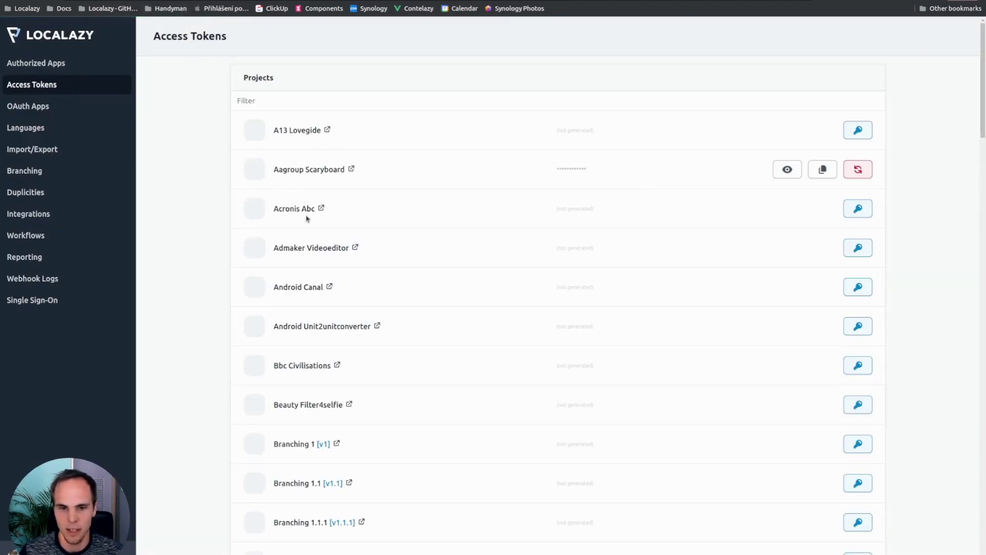
# Find My Directus project among the access token projects, then generate its token and copy it.
pyautogui.hotkey('ctrl', 'f')
pyautogui.write('demo')
pyautogui.hotkey('ctrl', 'a')
pyautogui.write('directus')
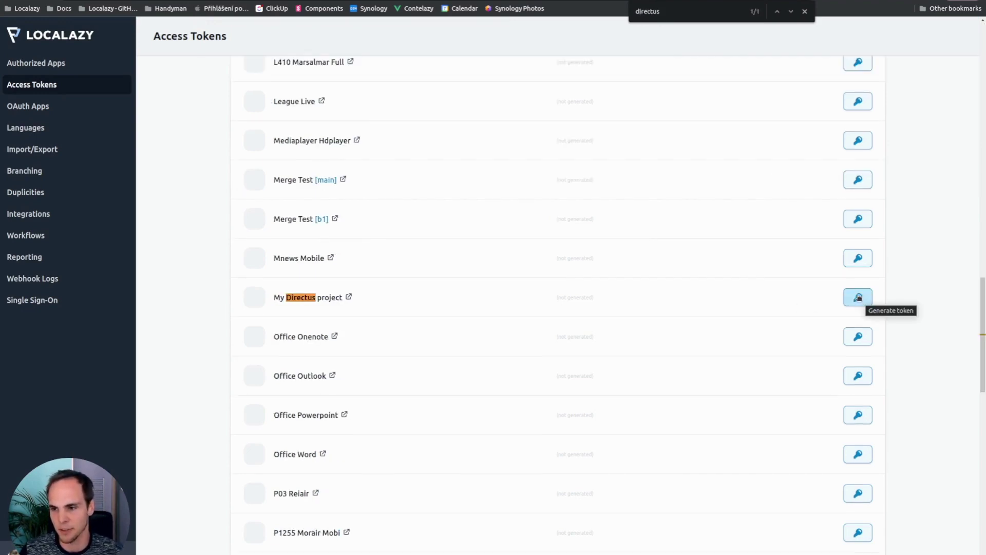
pyautogui.click(859, 297)
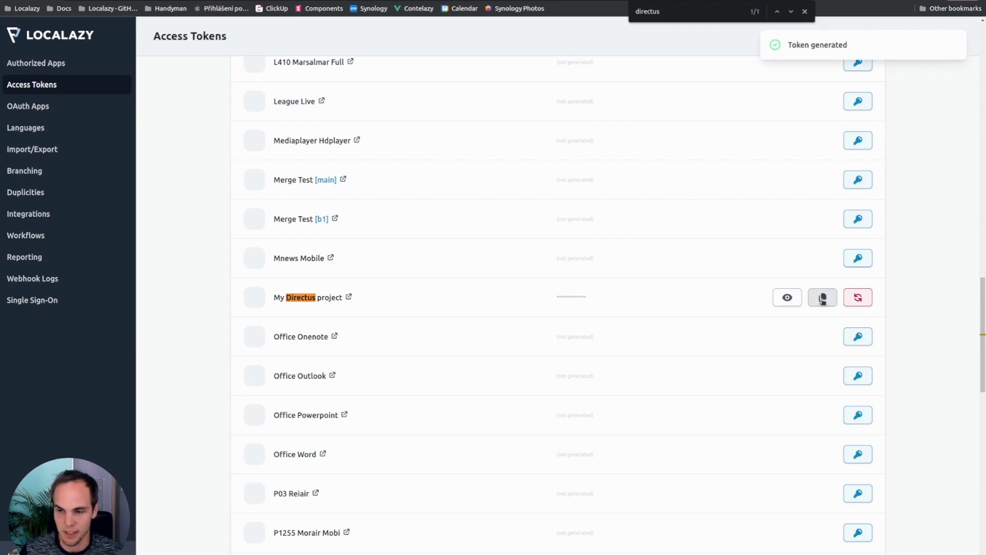
pyautogui.click(822, 297)
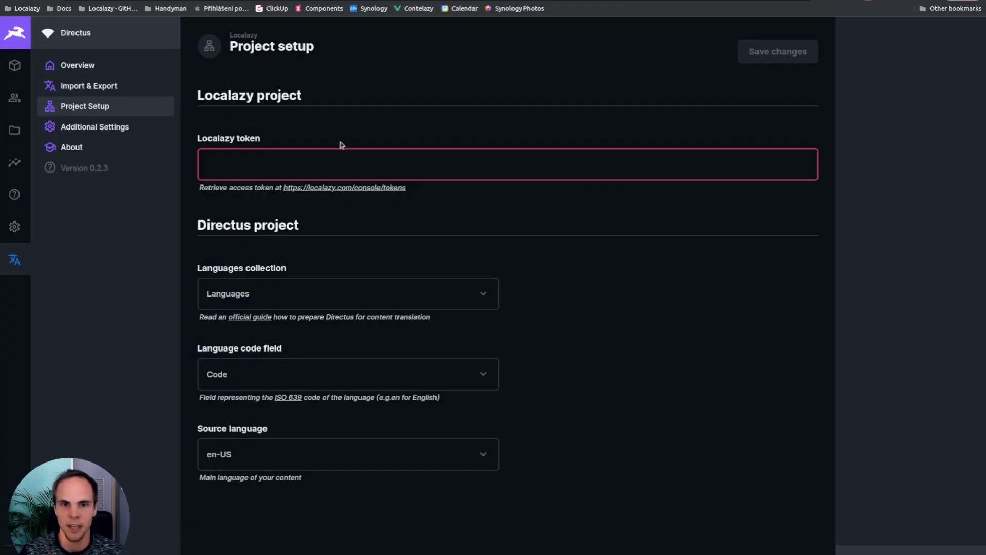
# Switch back to Directus, paste the access token into the Localazy token field, and save the project setup.
pyautogui.click(343, 163)
pyautogui.hotkey('ctrl', 'v')
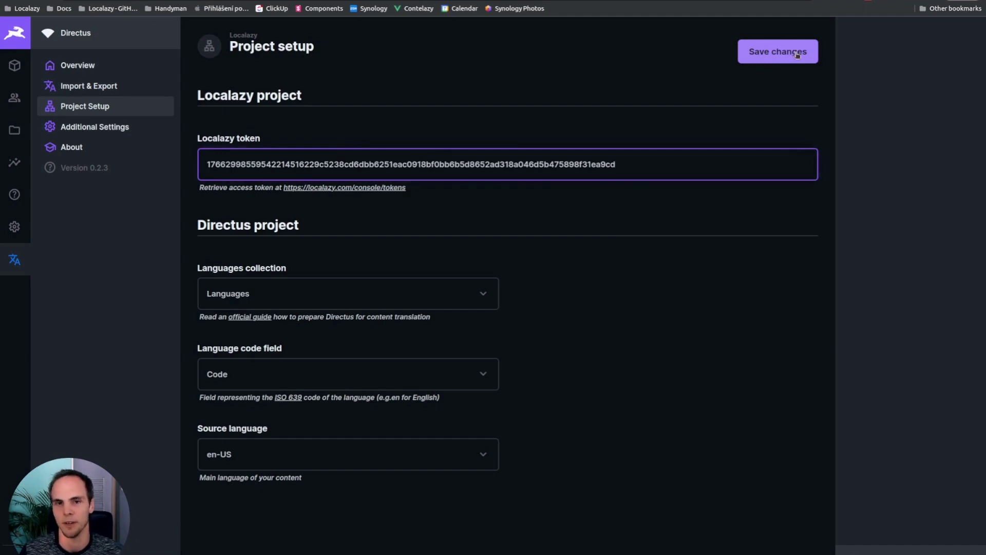
pyautogui.click(797, 53)
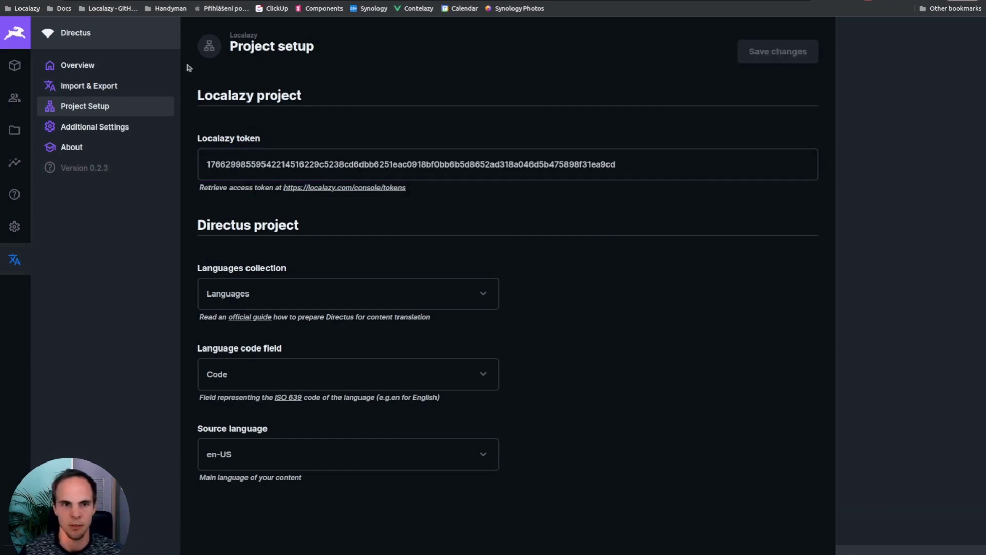
# Select the Articles collection with its Title, Excerpt and Content fields and export the content to Localazy.
pyautogui.click(143, 63)
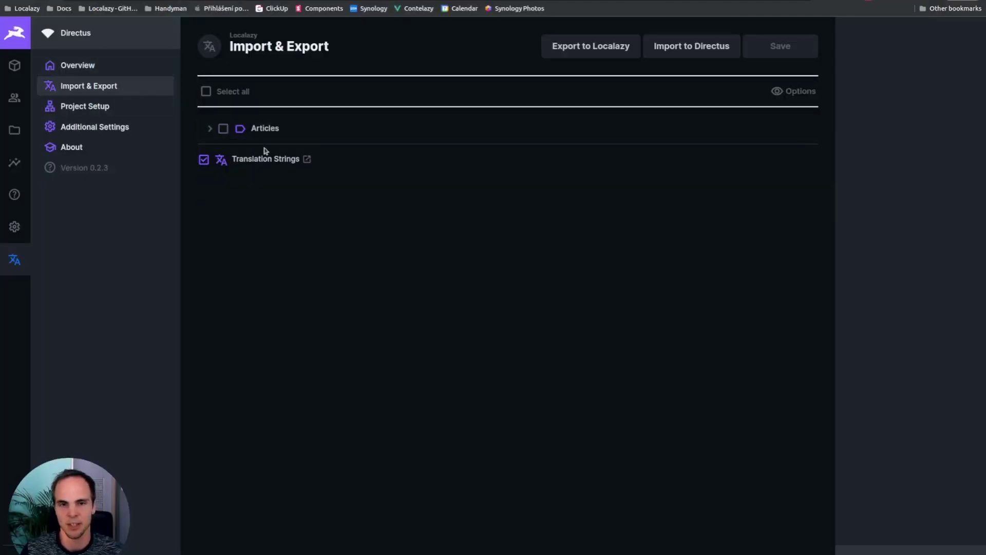
pyautogui.click(210, 128)
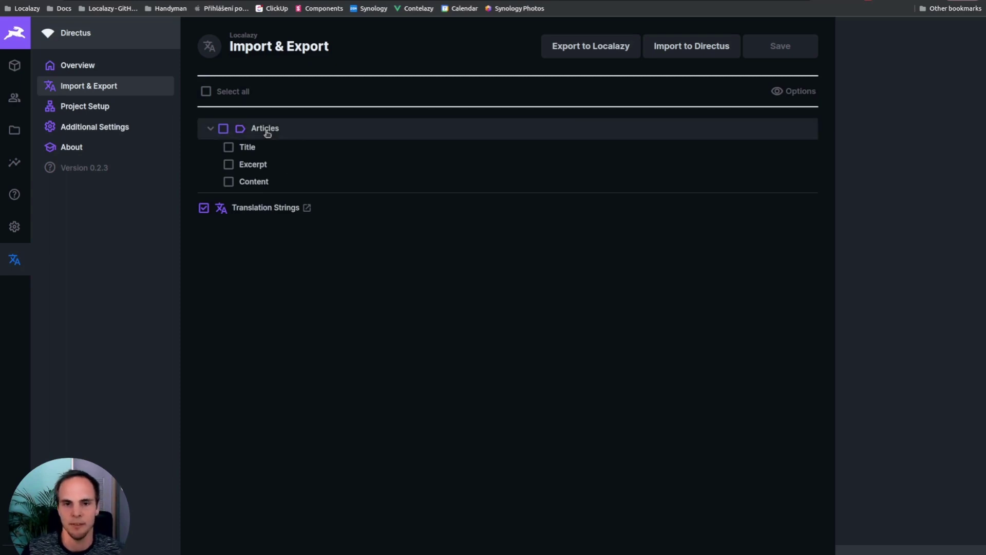
pyautogui.click(223, 129)
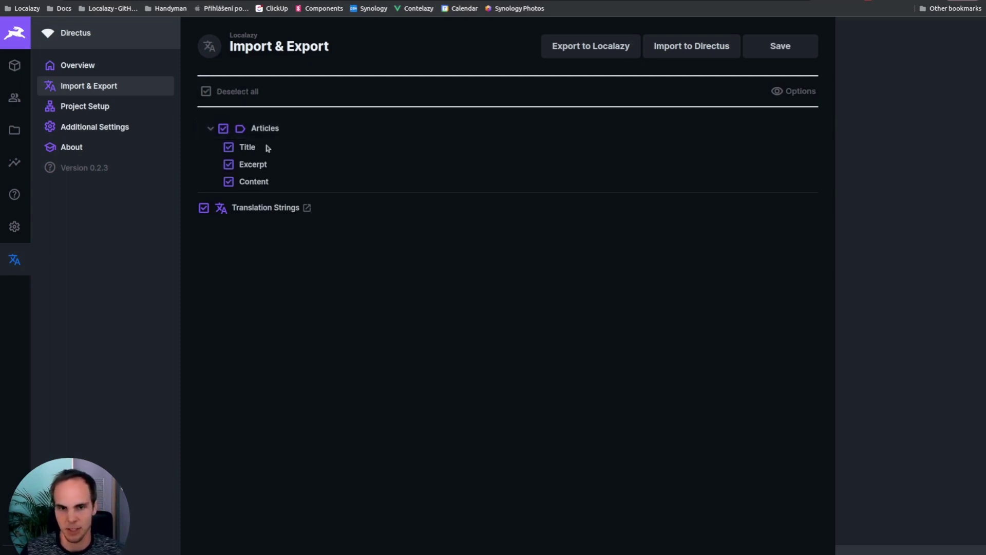
pyautogui.click(572, 56)
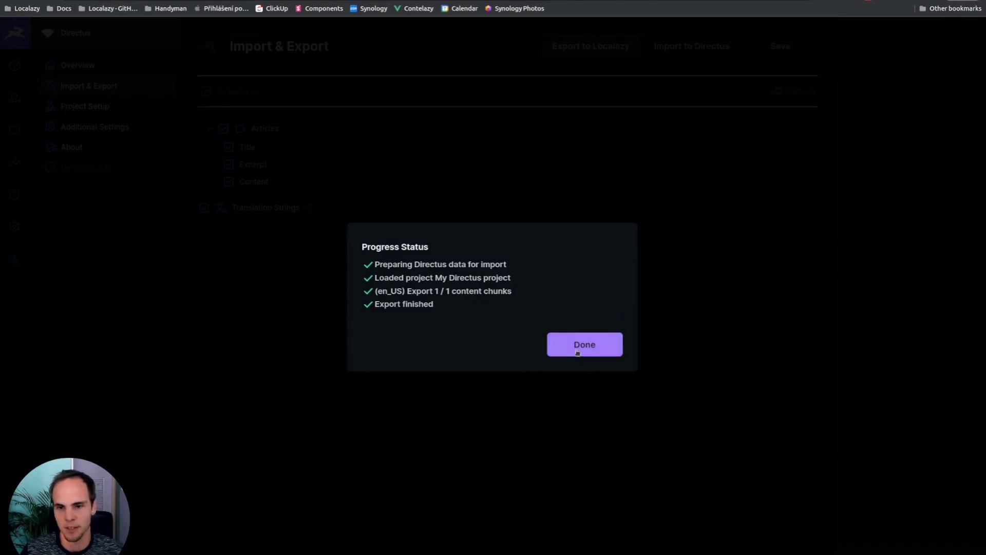
pyautogui.click(577, 352)
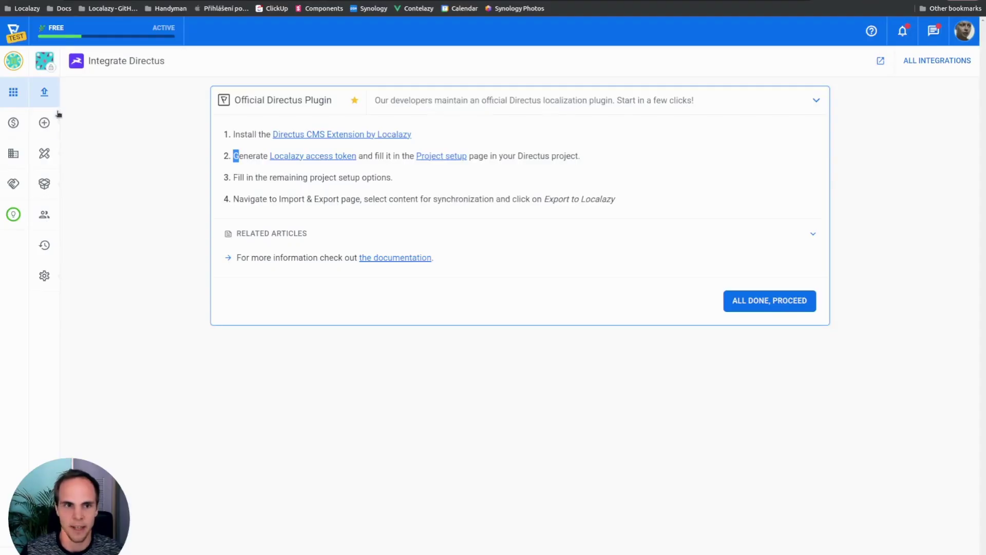
# Switch to Localazy and add German (Germany) de_DE as a target language in the project's translations.
pyautogui.click(44, 92)
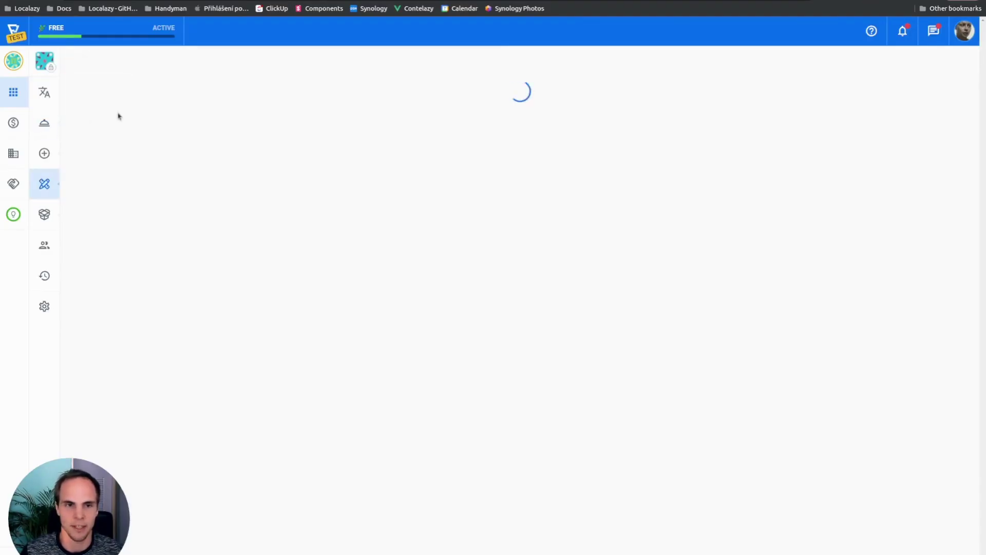
pyautogui.click(44, 92)
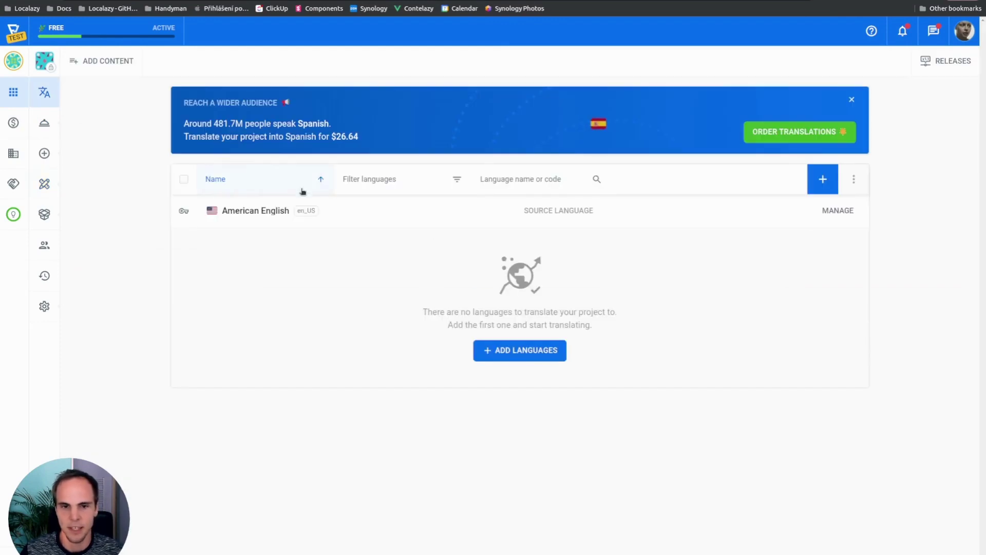
pyautogui.click(344, 214)
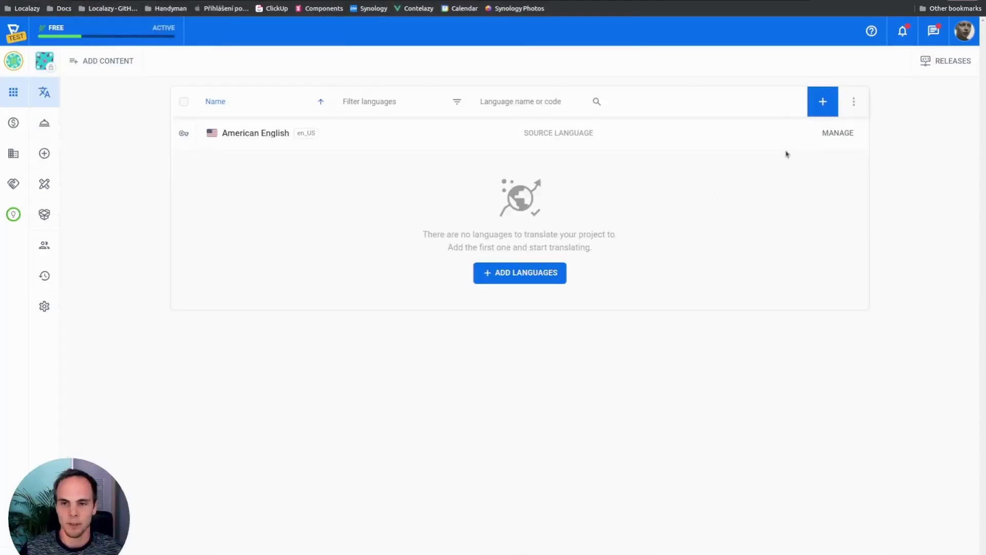
pyautogui.click(822, 179)
pyautogui.click(471, 141)
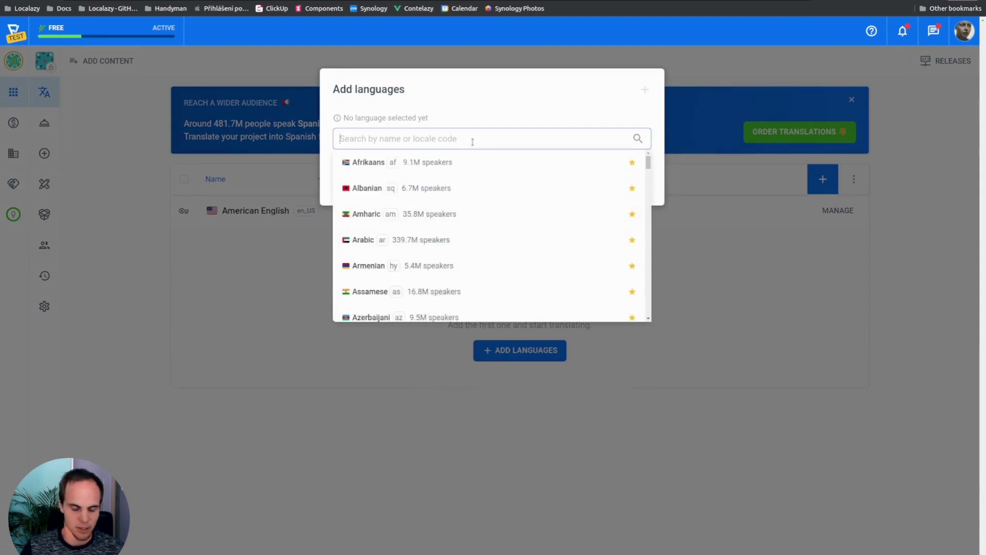
pyautogui.write('de_de')
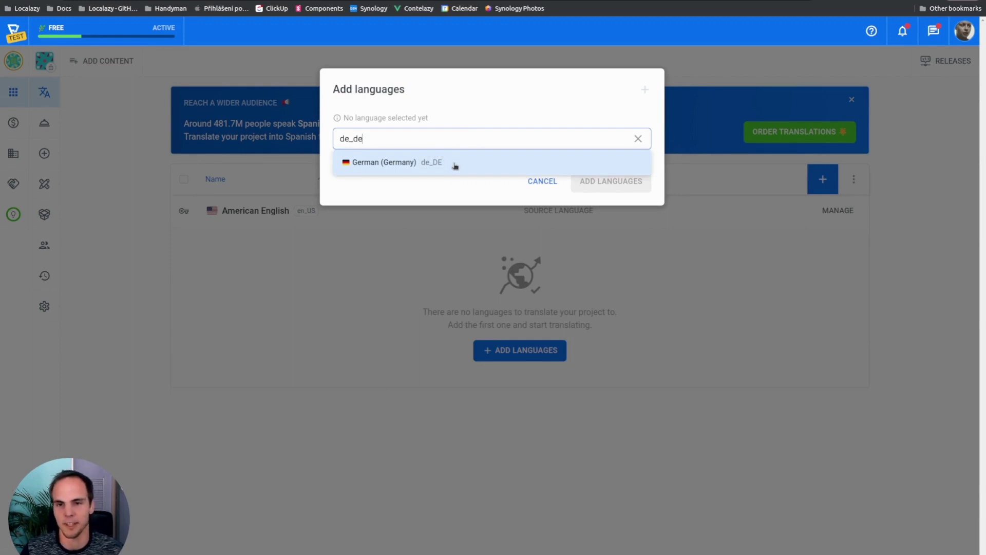
pyautogui.click(454, 164)
pyautogui.click(620, 182)
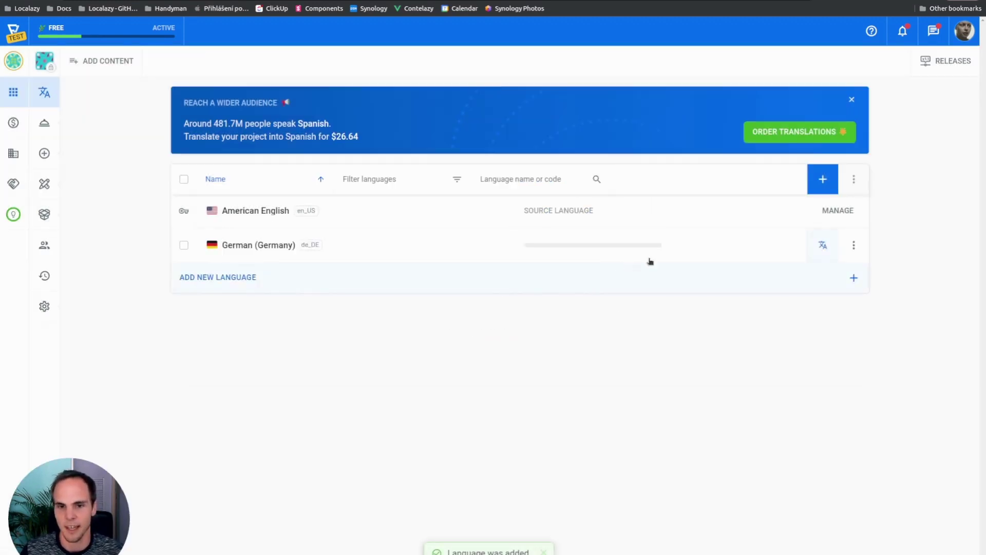
# Translate the article's title and excerpt into German (Germany) with the DeepL suggestions, saving each translation.
pyautogui.click(823, 245)
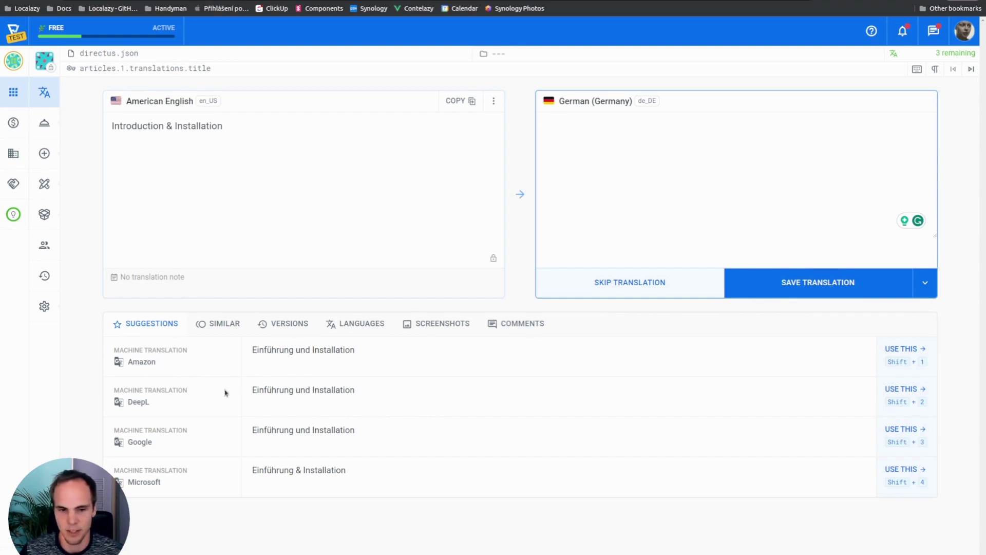
pyautogui.click(907, 393)
pyautogui.click(784, 292)
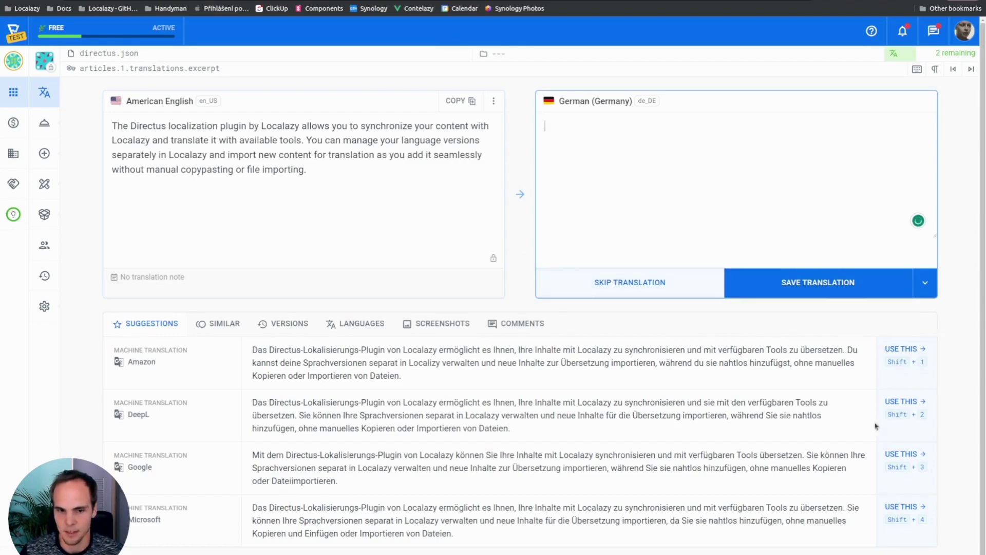
pyautogui.click(901, 403)
pyautogui.click(822, 281)
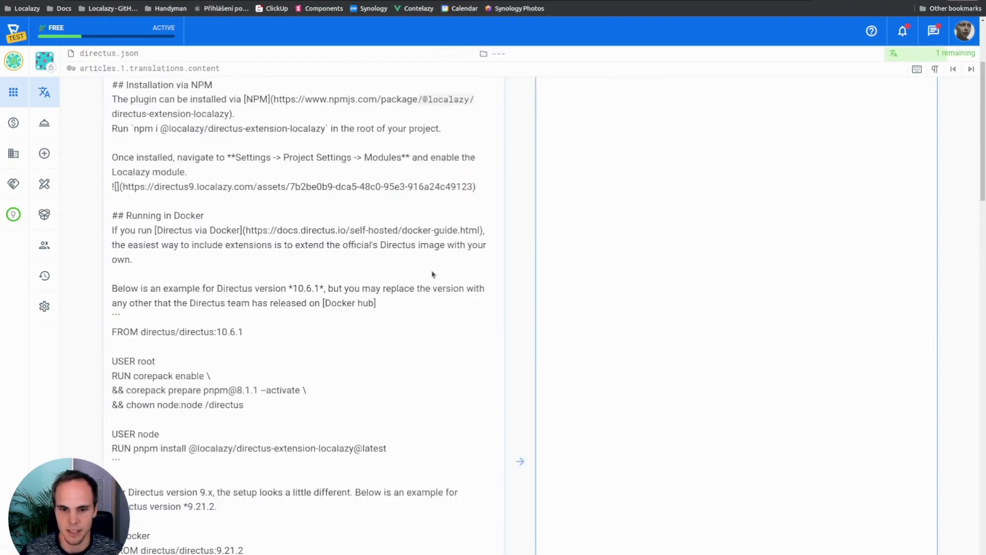
# Translate the article's content into German (Germany) with the Amazon machine translation suggestion and save it.
pyautogui.scroll(-15, 432, 274)
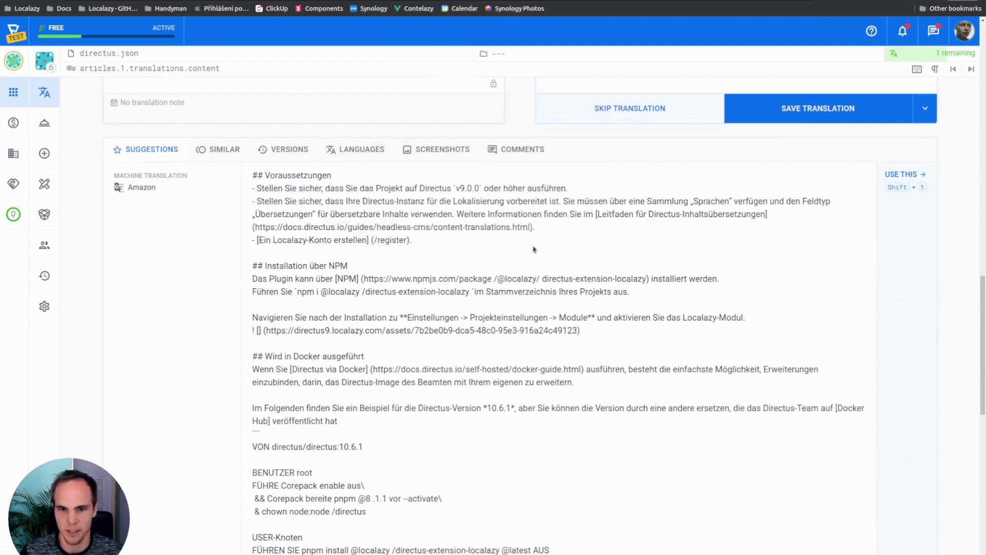
pyautogui.scroll(2, 533, 249)
pyautogui.click(839, 225)
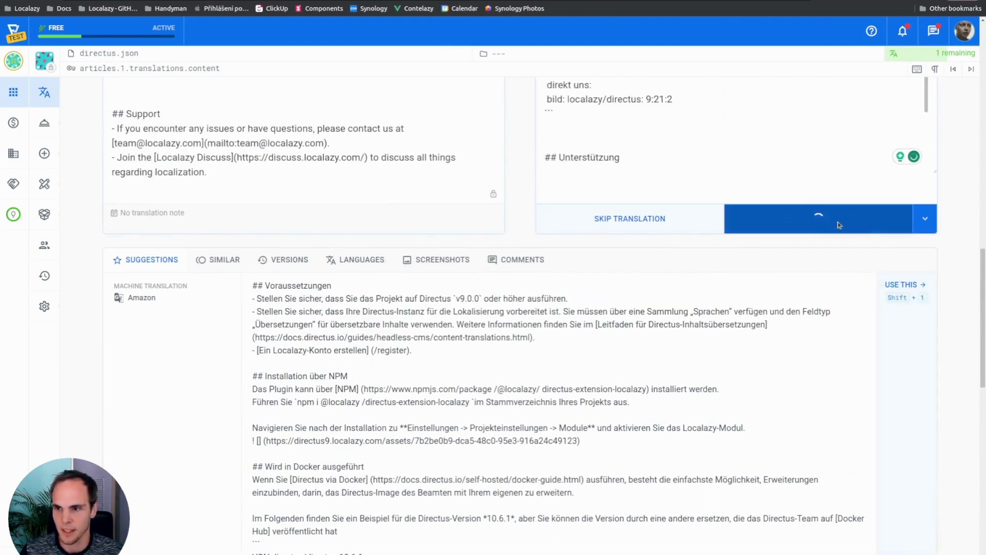
# Return to the Directus import and export page and import the translated Articles content from Localazy.
pyautogui.click(530, 343)
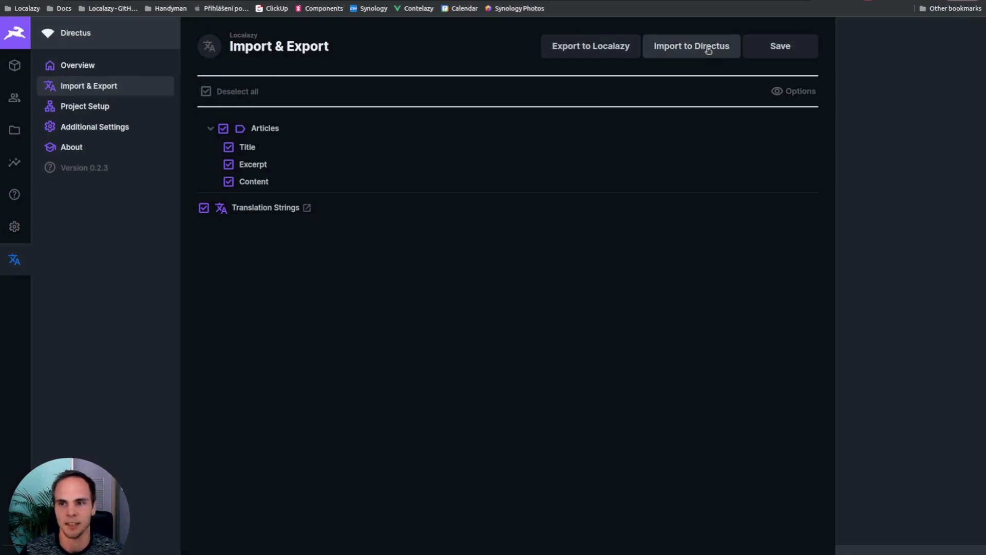
pyautogui.click(700, 52)
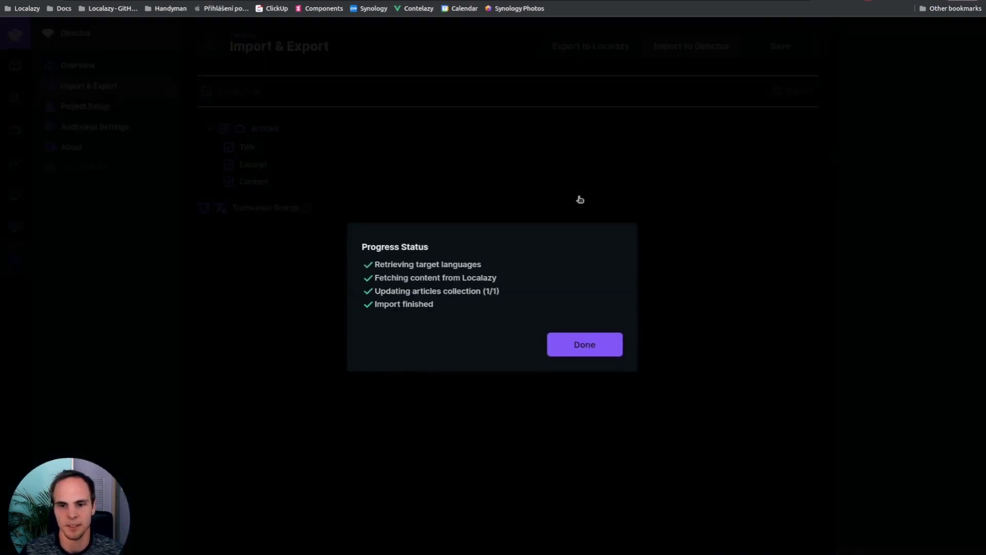
# Dismiss the import progress, open the article in the Articles collection, and check the title, excerpt and content of its de-DE translation.
pyautogui.click(575, 346)
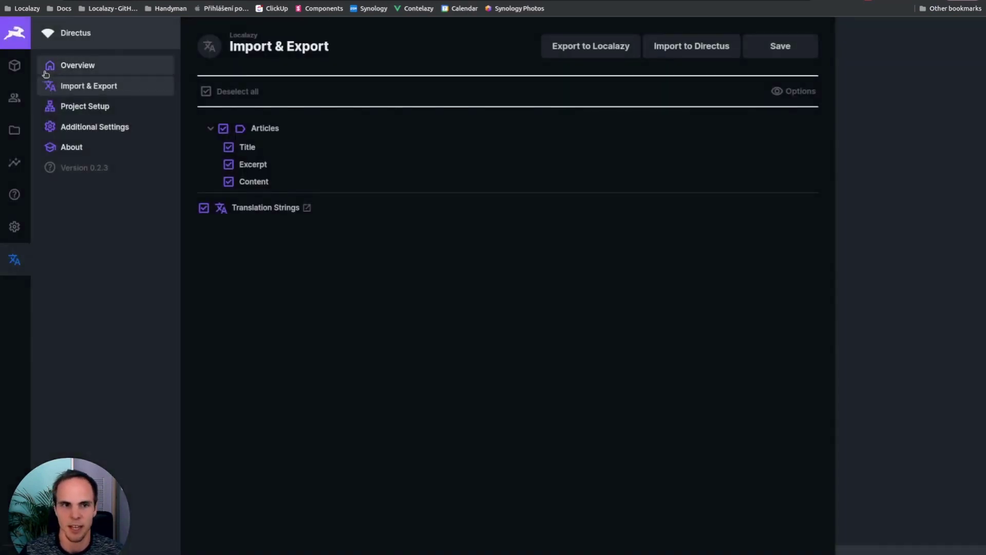
pyautogui.click(17, 70)
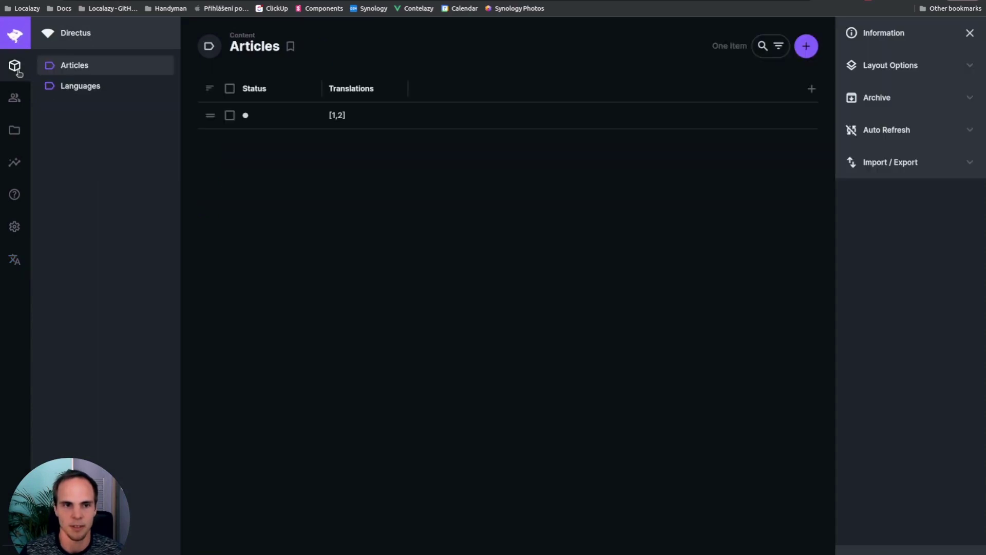
pyautogui.click(383, 122)
pyautogui.click(267, 202)
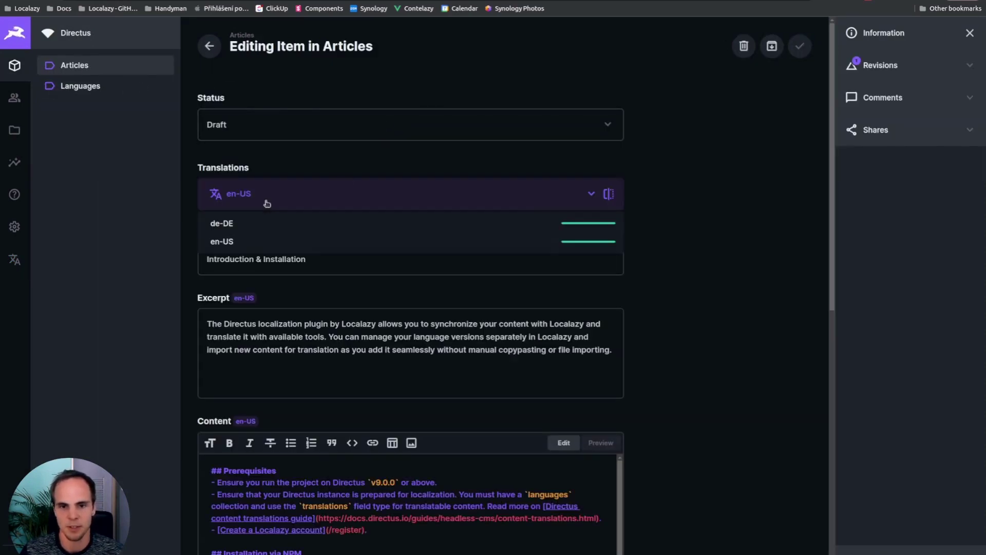
pyautogui.click(263, 229)
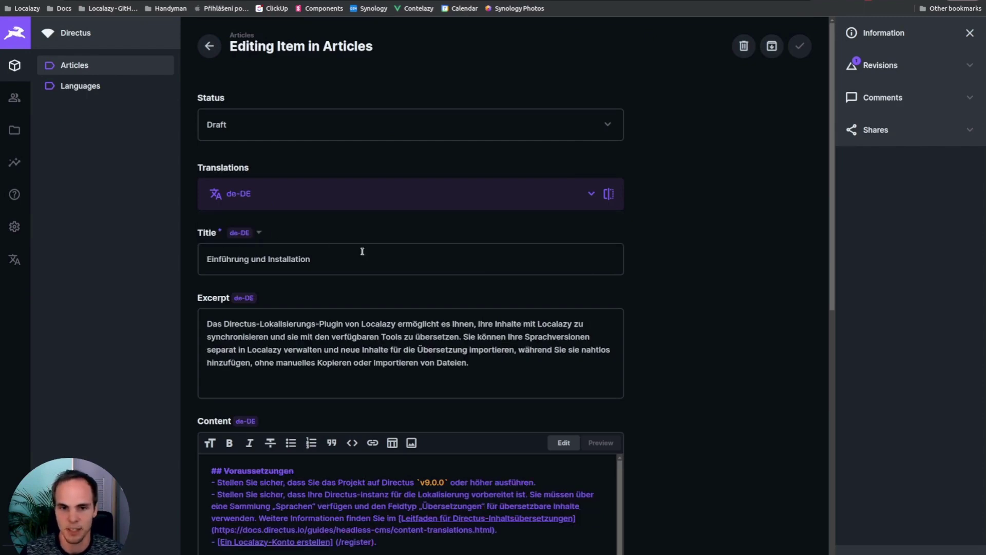
pyautogui.scroll(-2, 359, 249)
pyautogui.scroll(-3, 321, 236)
pyautogui.scroll(-5, 323, 316)
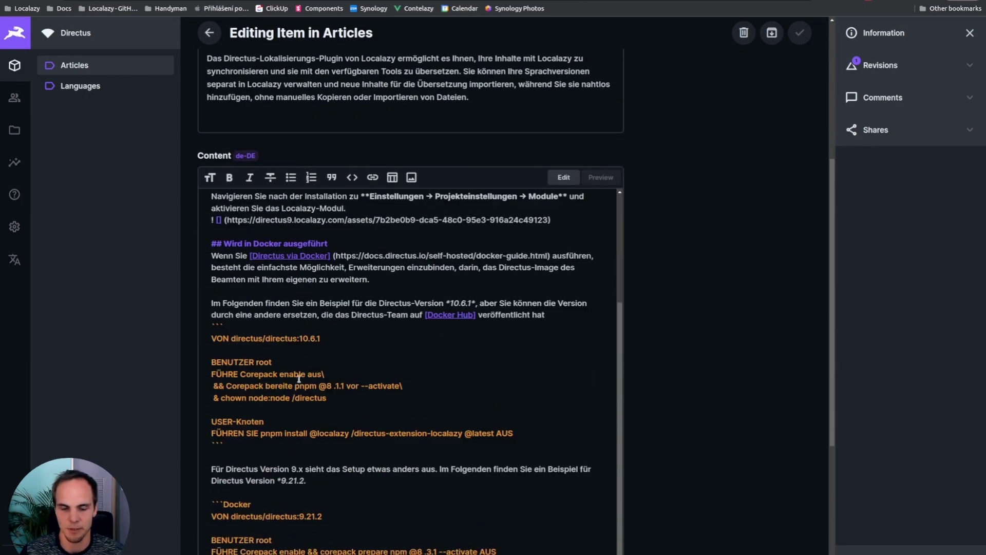
pyautogui.scroll(10, 394, 411)
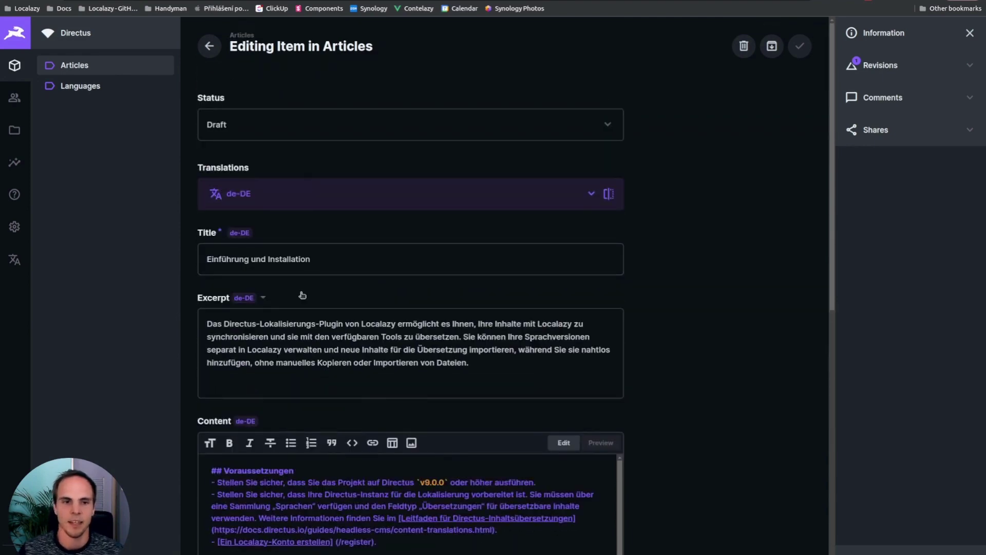